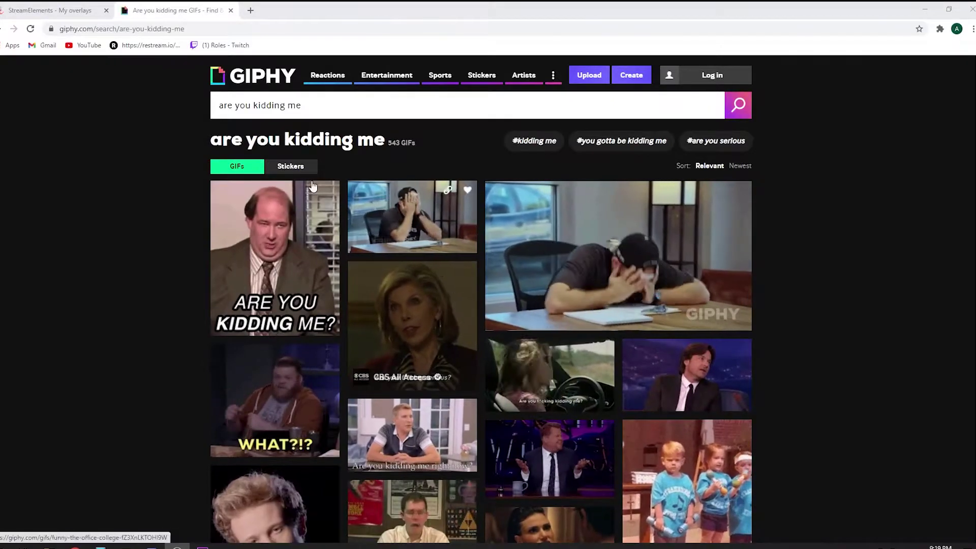
Search Google for 'gif' and go to the GIPHY site.
click(246, 28)
text(gif)
key(Return)
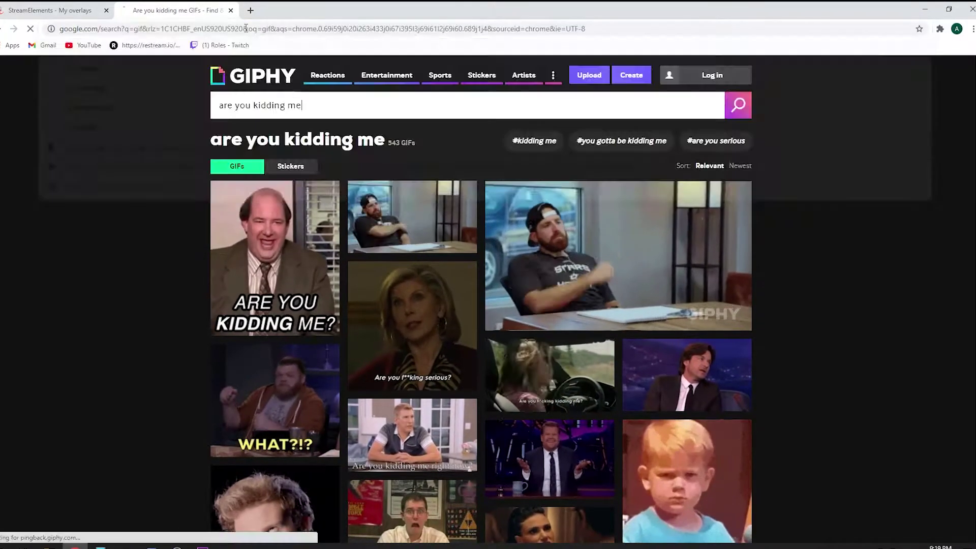
click(199, 164)
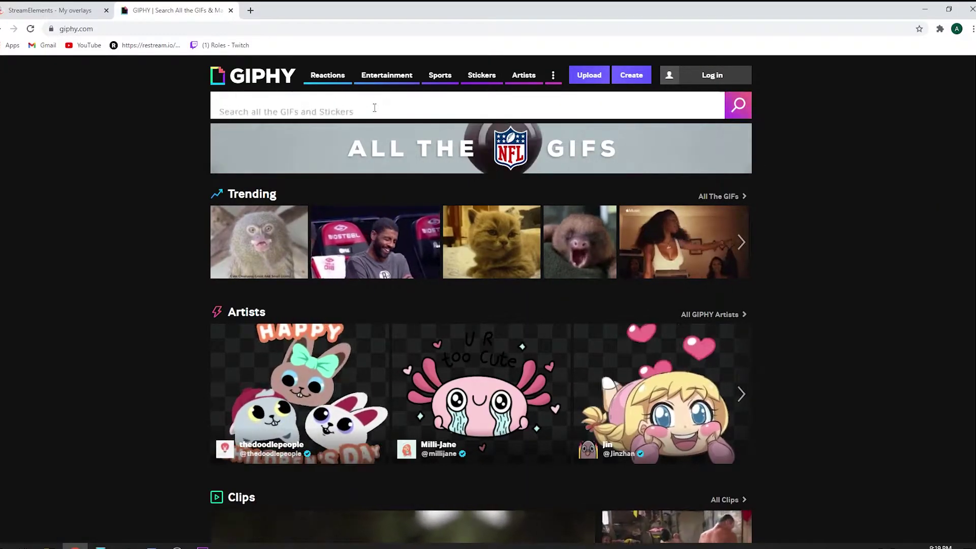
Search GIPHY for 'are you kidding me' and open The Office GIF.
text(ar)
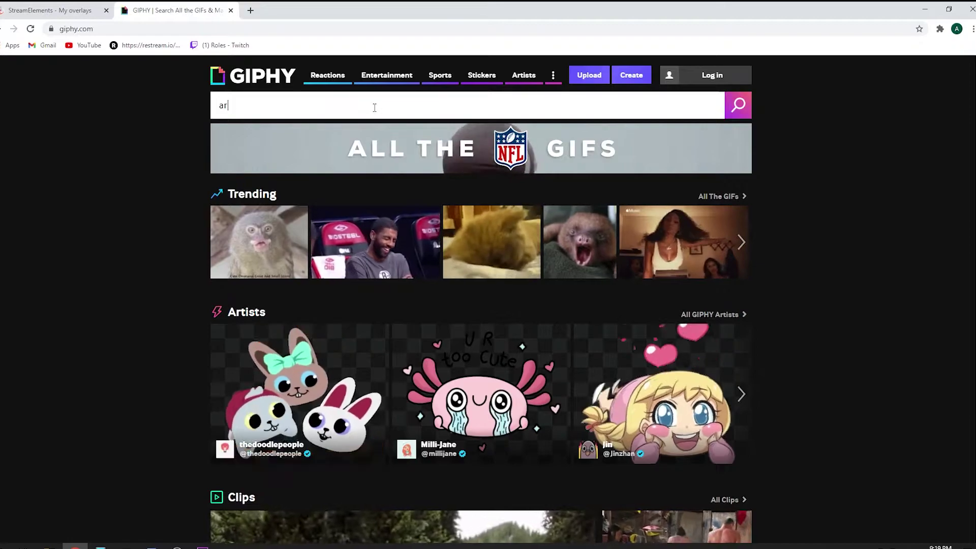
text(e you kidding me)
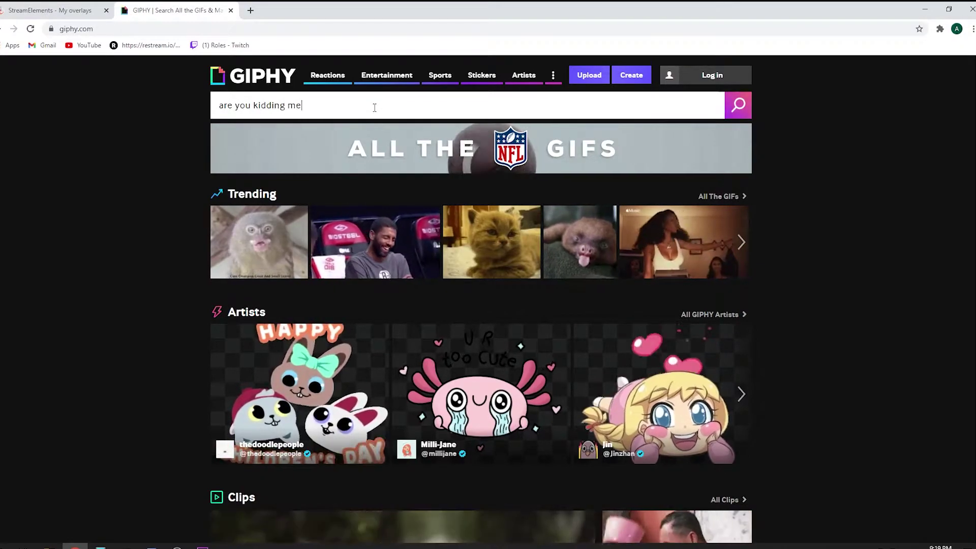
key(Return)
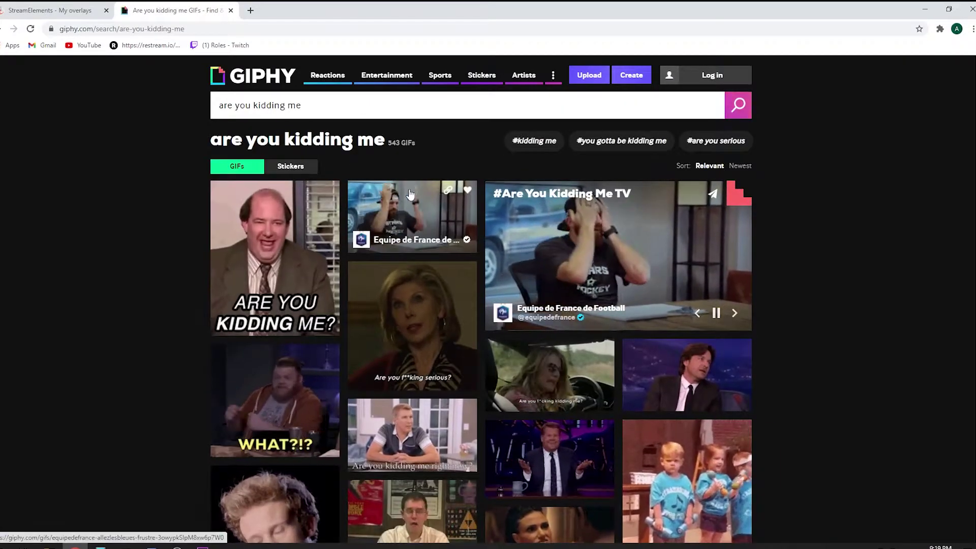
scroll(411, 218, down, 1)
click(275, 245)
scroll(467, 253, down, 1)
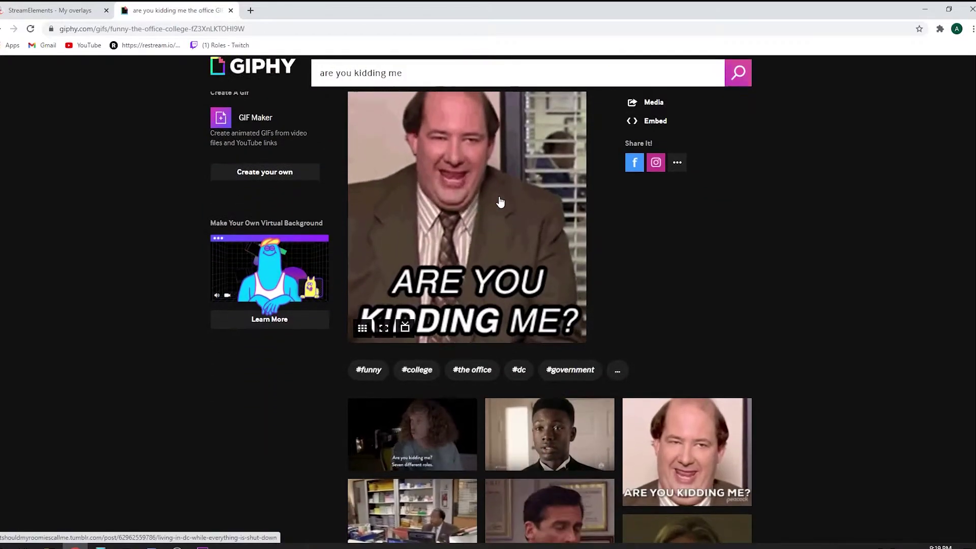
Save the GIF as 'Are you kidding me.gif' in the portable drive's GIFs folder.
right_click(463, 199)
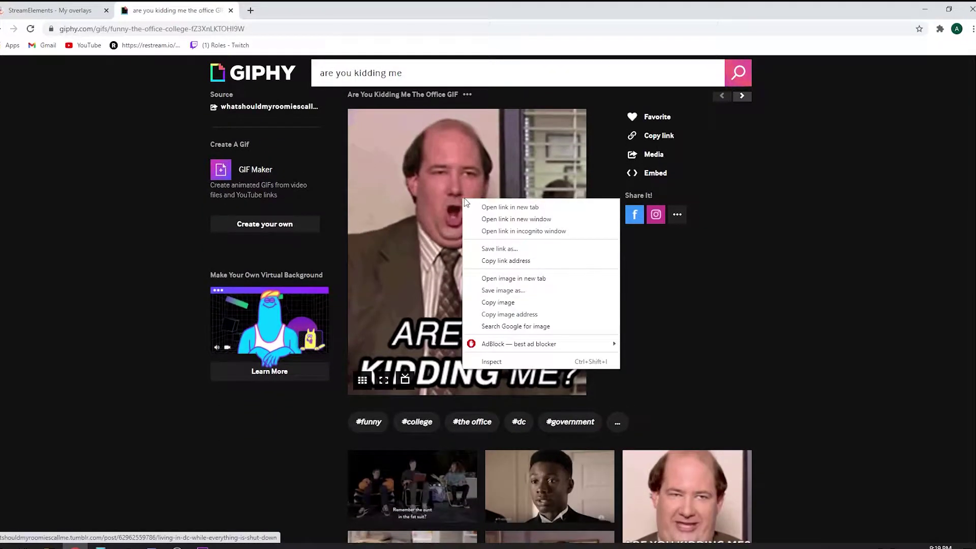
click(551, 293)
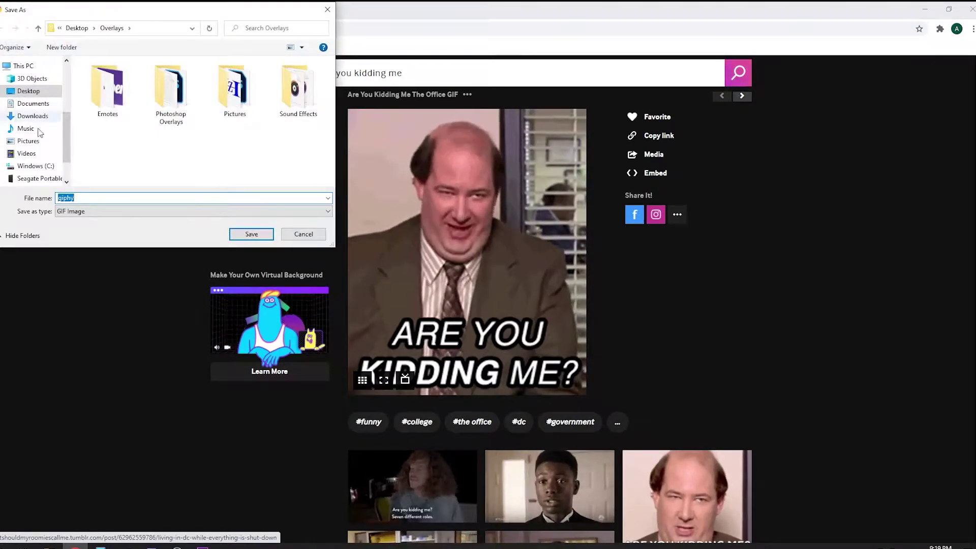
click(40, 179)
double_click(233, 104)
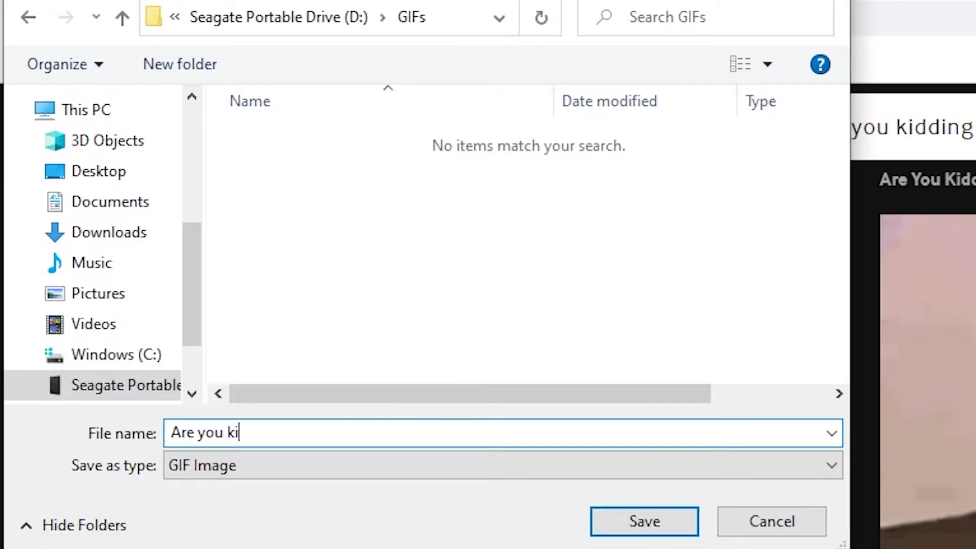
key(Return)
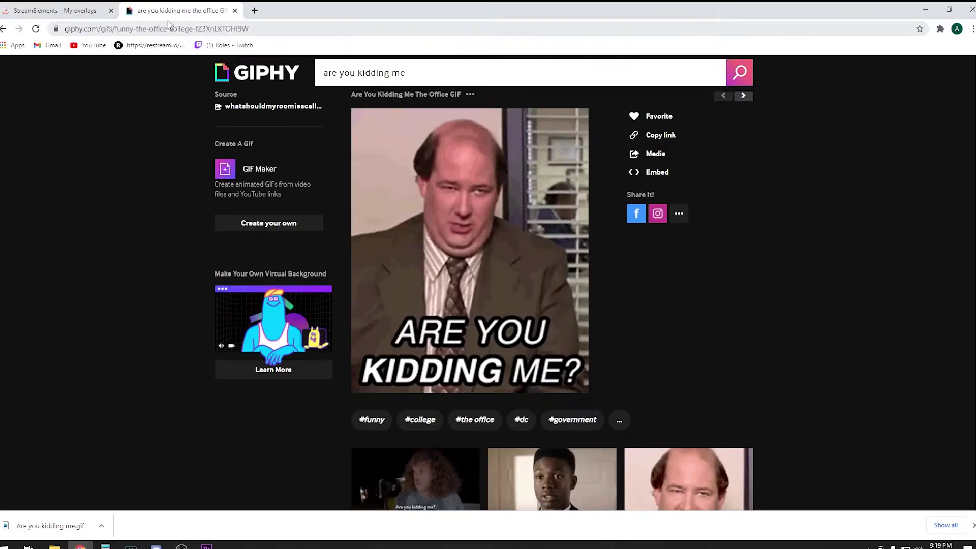
Return to StreamElements and go to the Stream store page from the Loyalty sidebar.
click(54, 11)
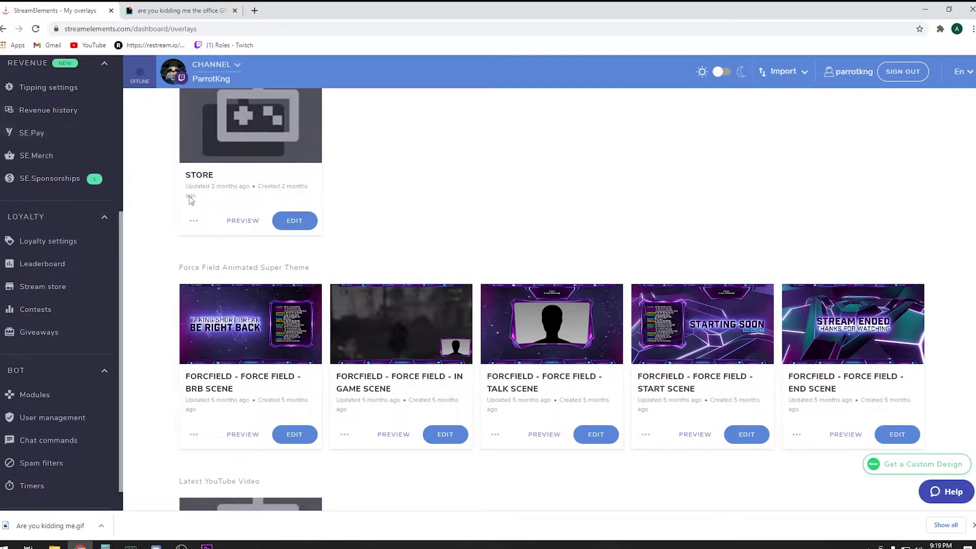
scroll(91, 222, down, 1)
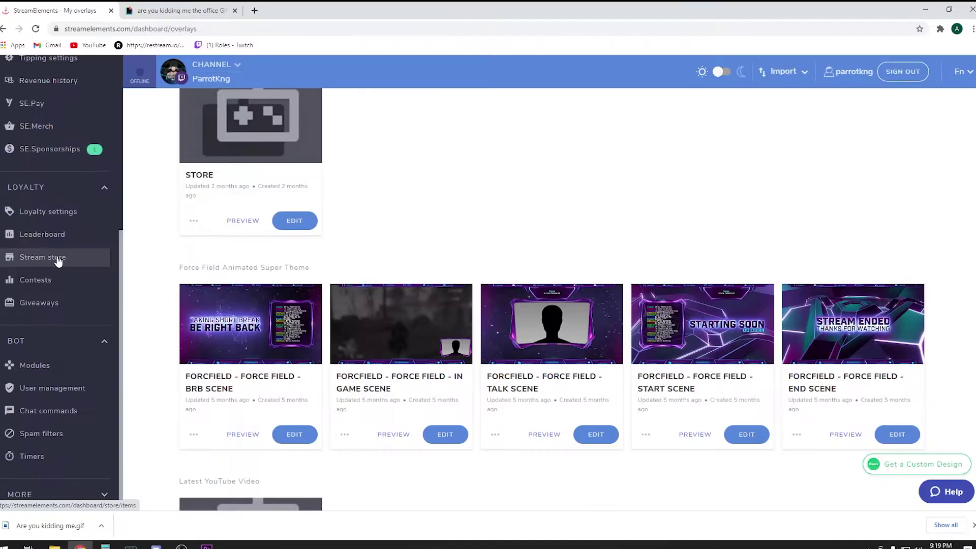
click(127, 261)
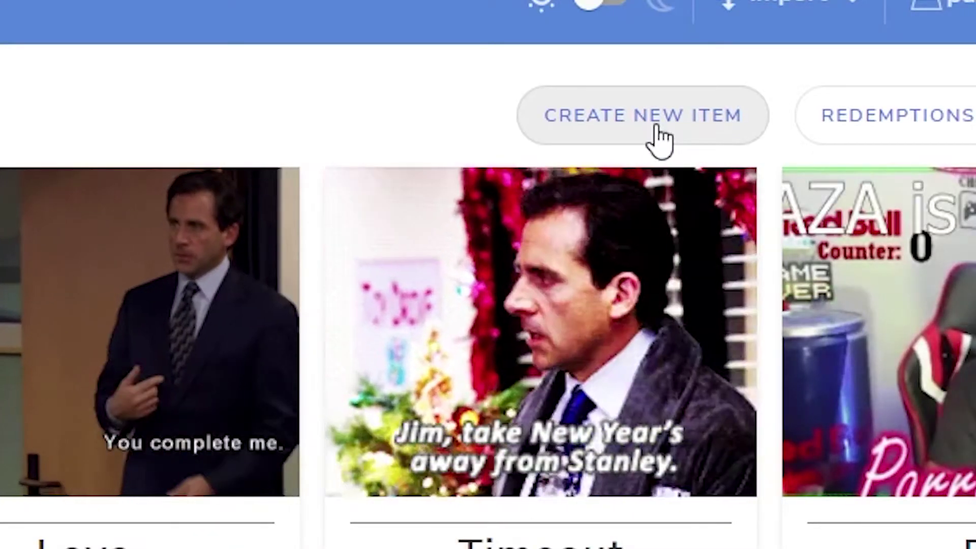
Create a new store item named Kidding, described 'Are you kidding me', costing 0 points.
click(657, 128)
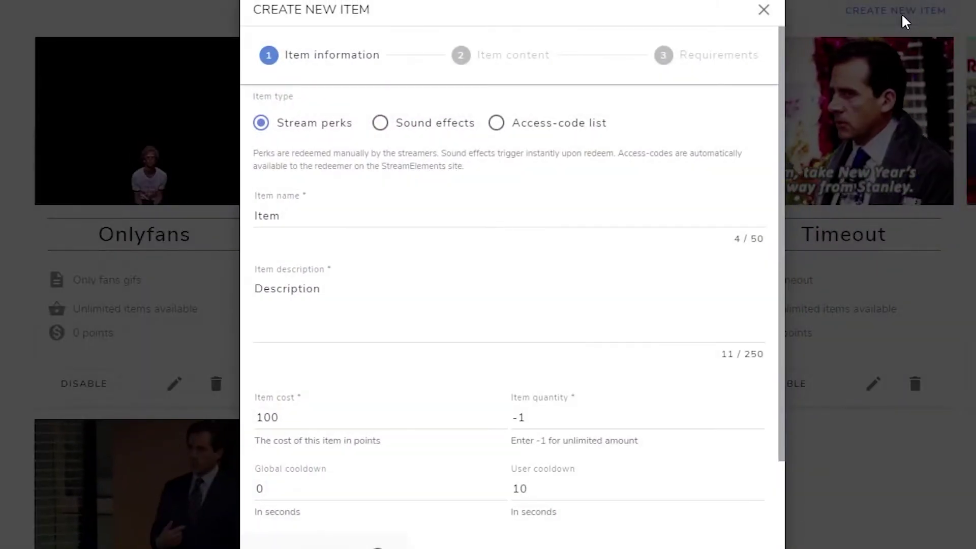
drag(316, 224, 218, 218)
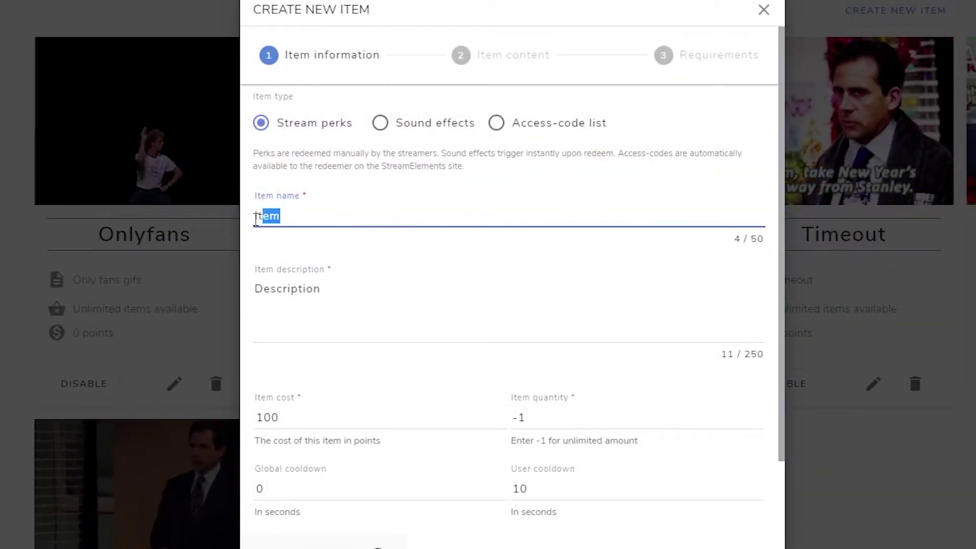
text(Kid)
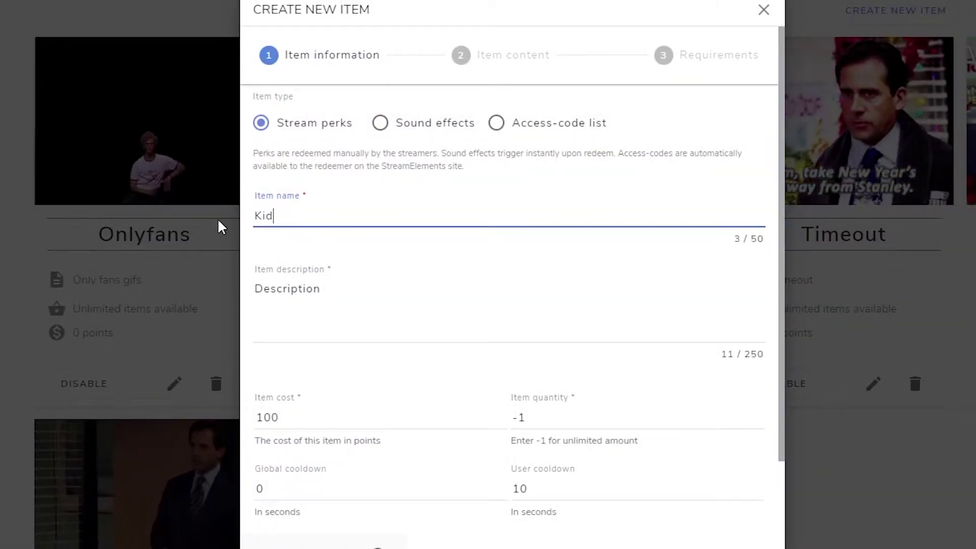
text(ding)
drag(321, 289, 171, 270)
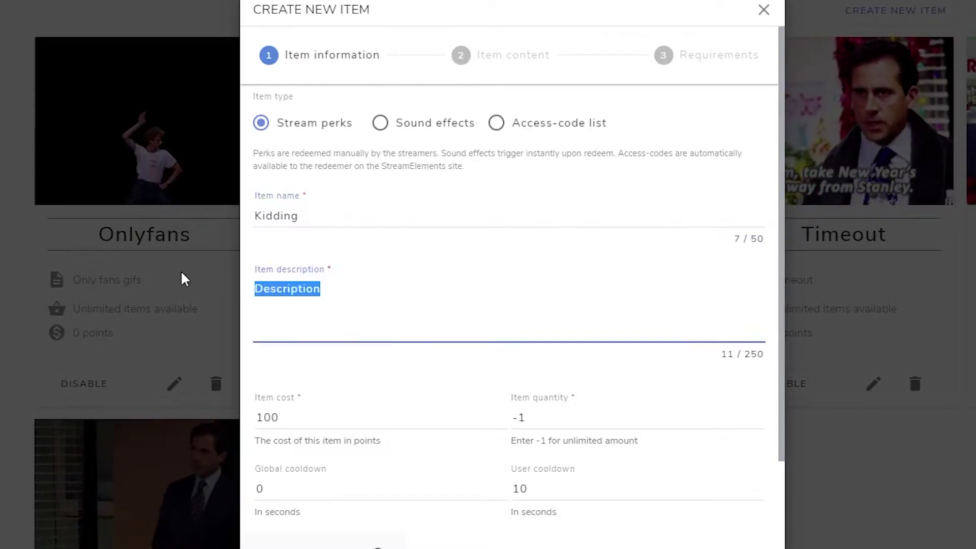
text(Are you ki)
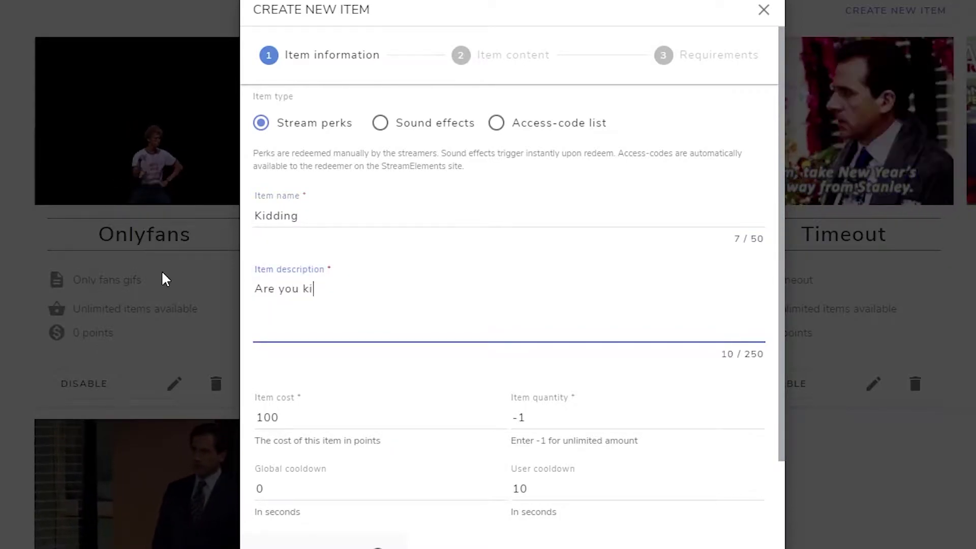
text(dding me)
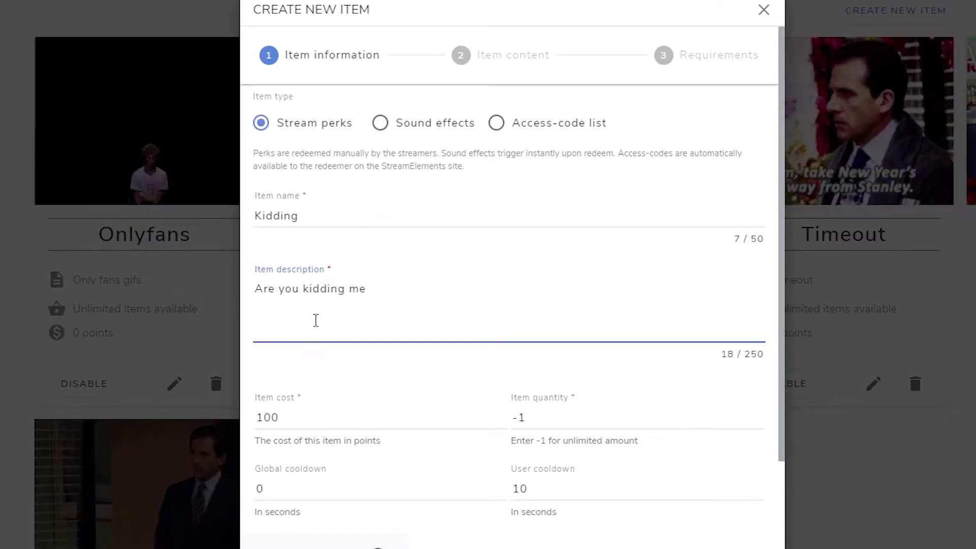
scroll(316, 321, down, 2)
double_click(287, 338)
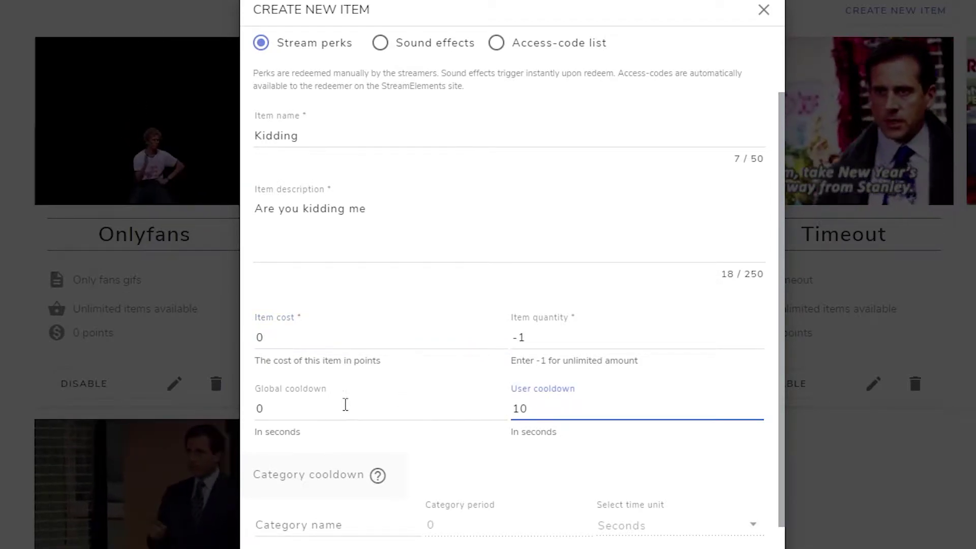
scroll(560, 466, down, 1)
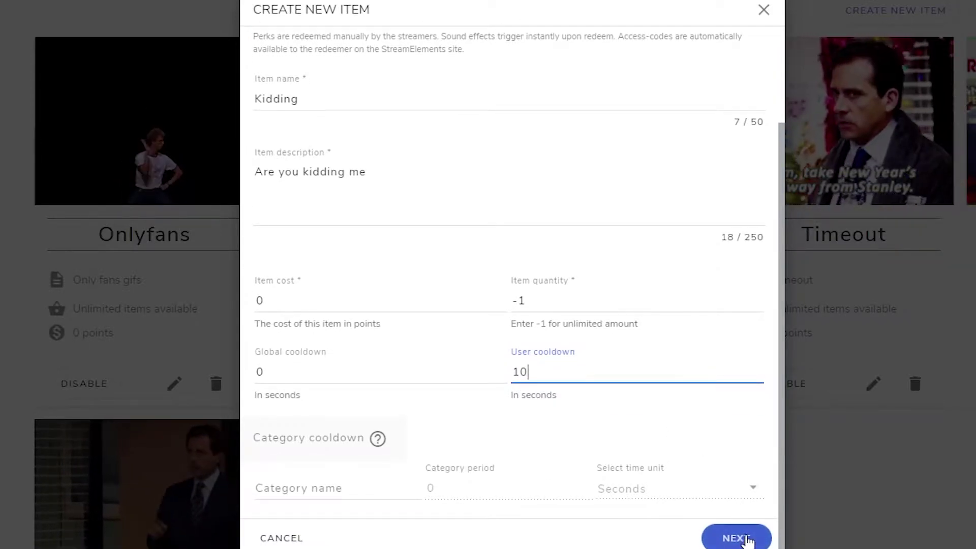
Upload Are you kidding me.gif and set it as both the preview and alert asset.
click(737, 538)
scroll(421, 106, up, 3)
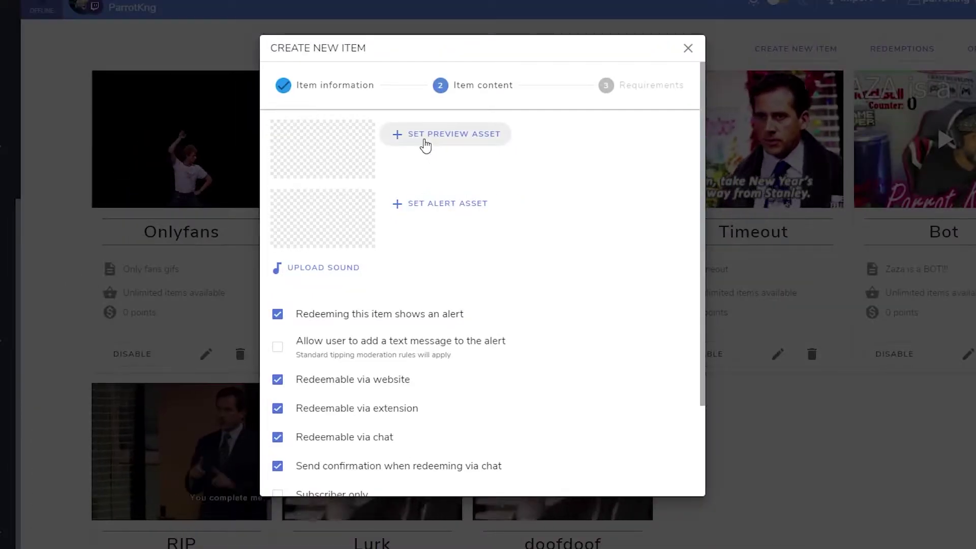
click(457, 116)
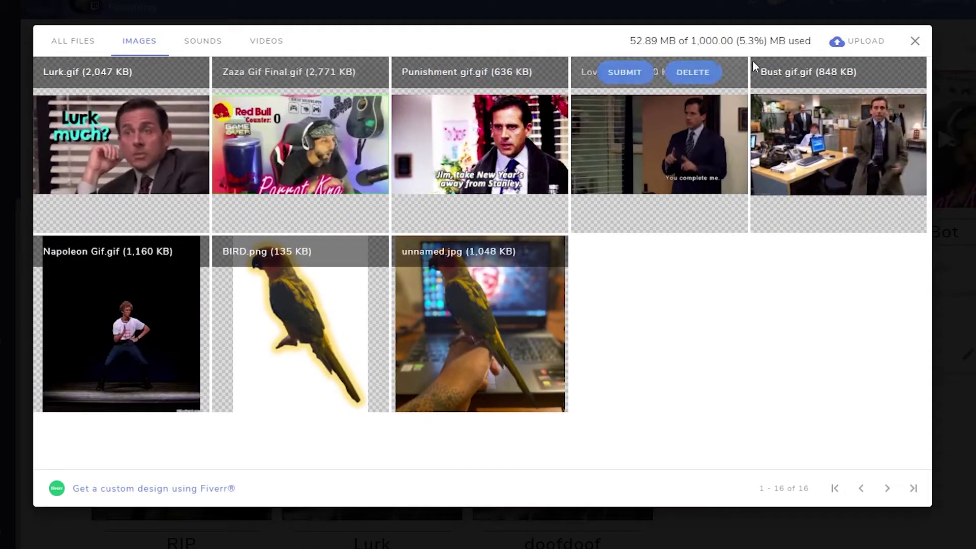
click(844, 44)
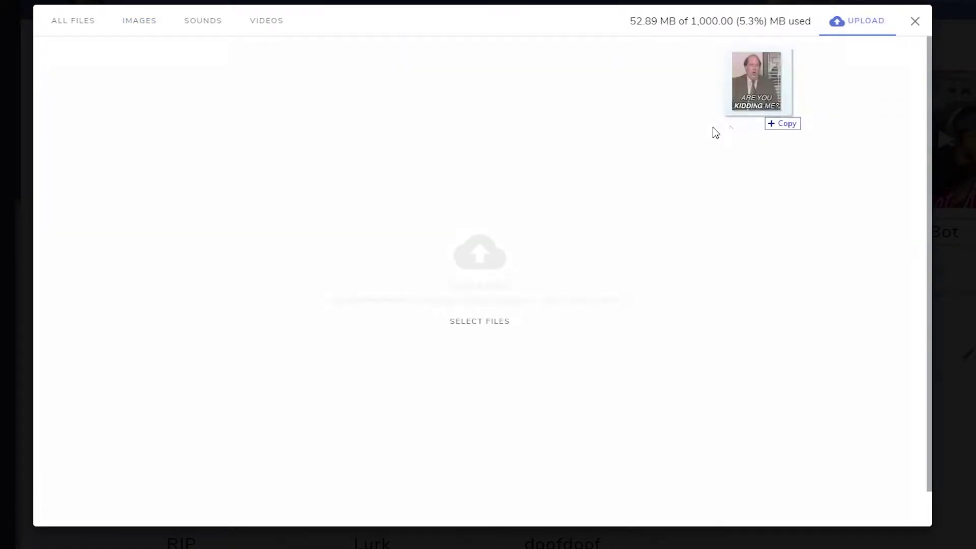
drag(648, 165, 492, 270)
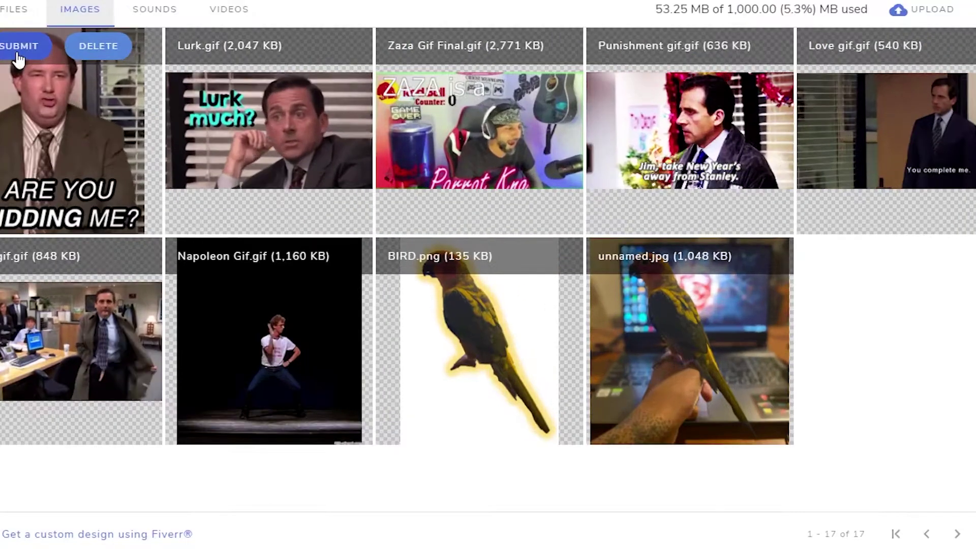
click(86, 73)
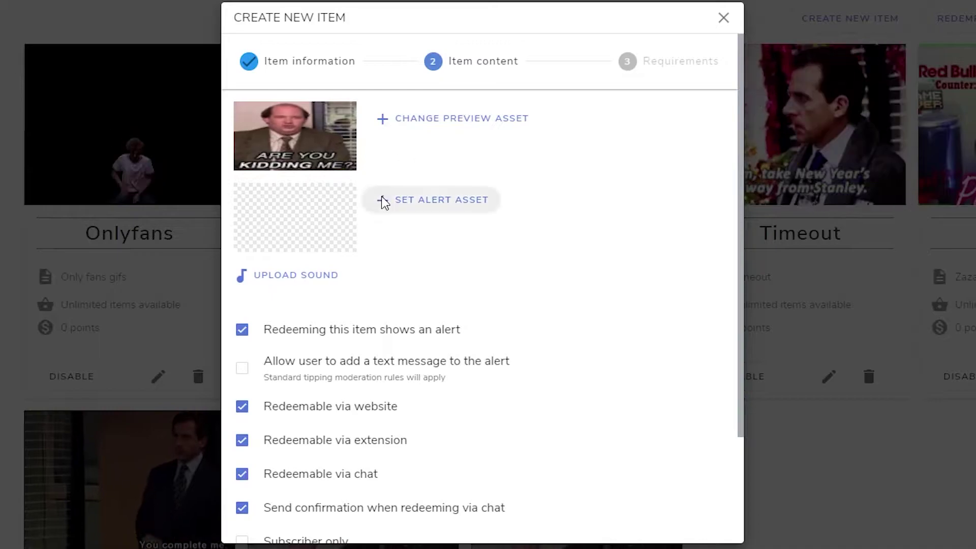
click(408, 209)
click(38, 51)
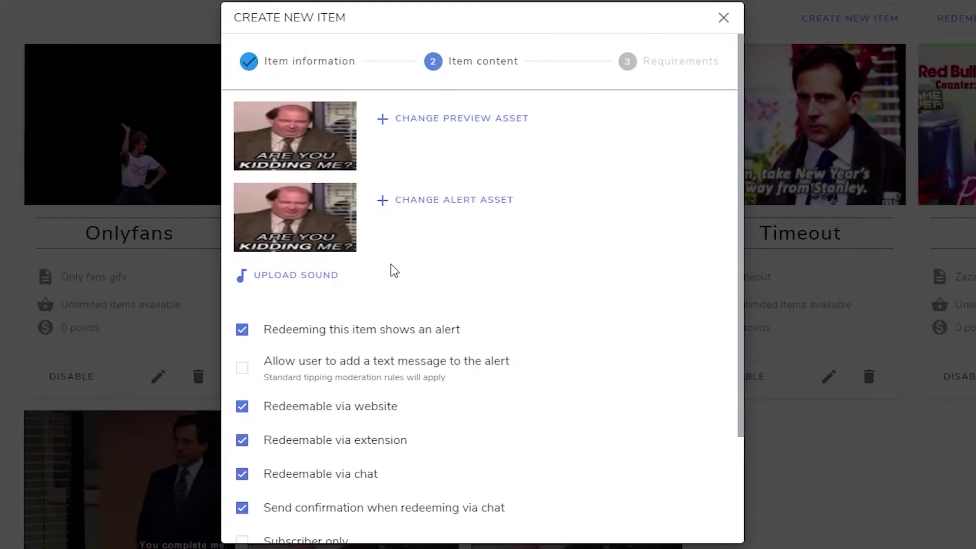
Change the item's chat command from 'item' to 'Kidding'.
scroll(394, 270, down, 2)
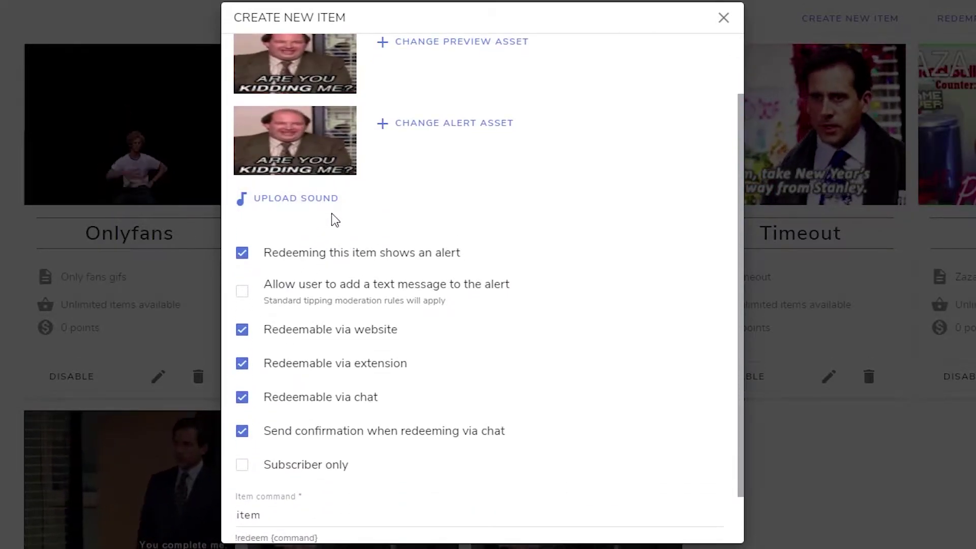
scroll(338, 219, down, 1)
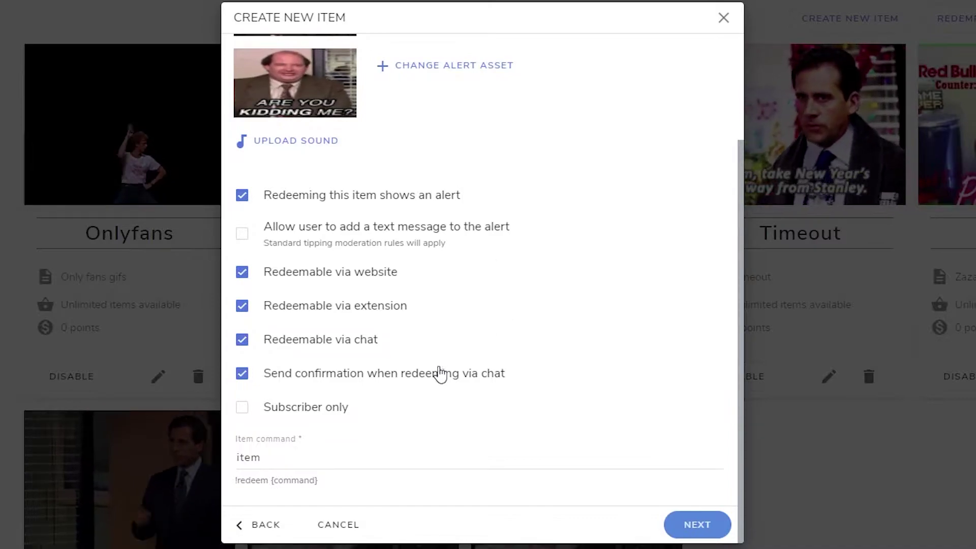
click(285, 457)
key(ctrl+a)
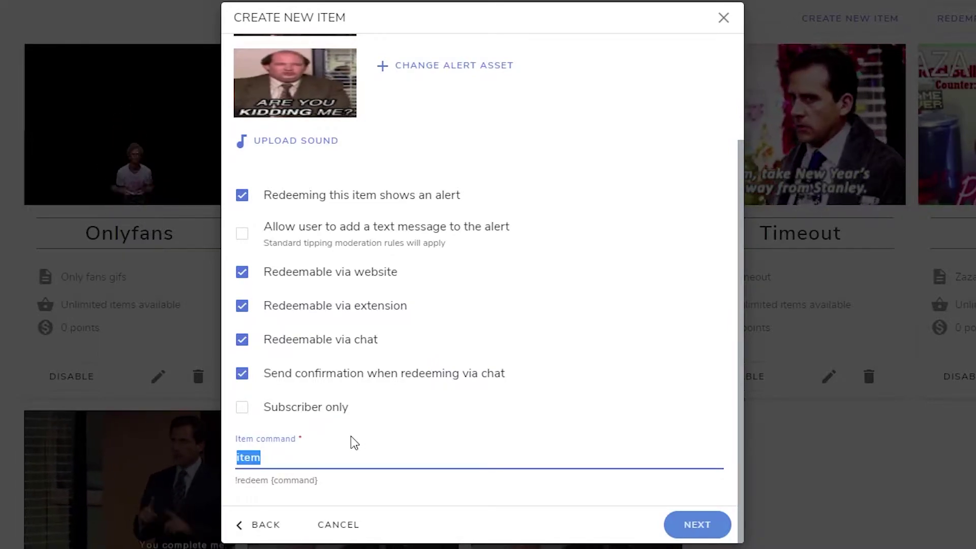
text(Kiddingf)
key(BackSpace)
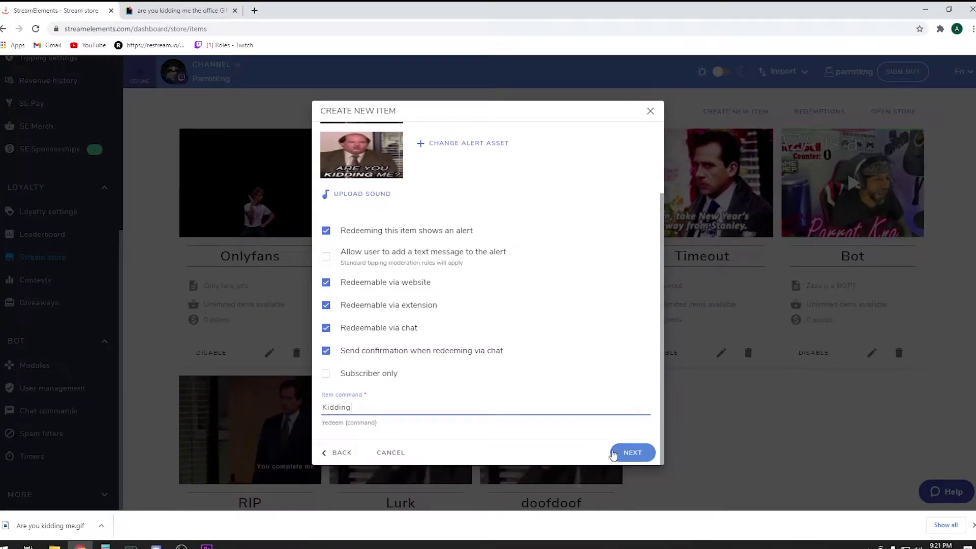
Go past Requirements, save the Kidding item, and check its card in the store.
click(614, 454)
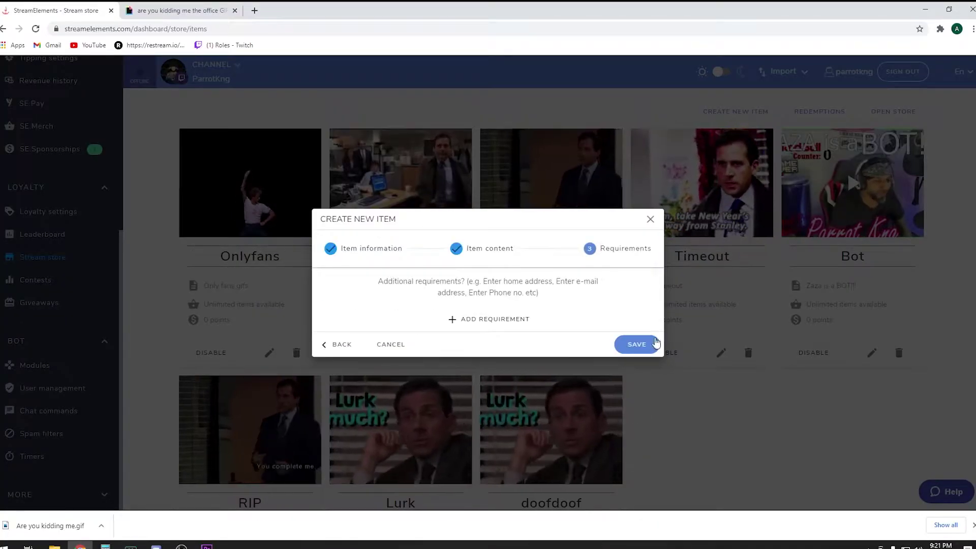
click(633, 344)
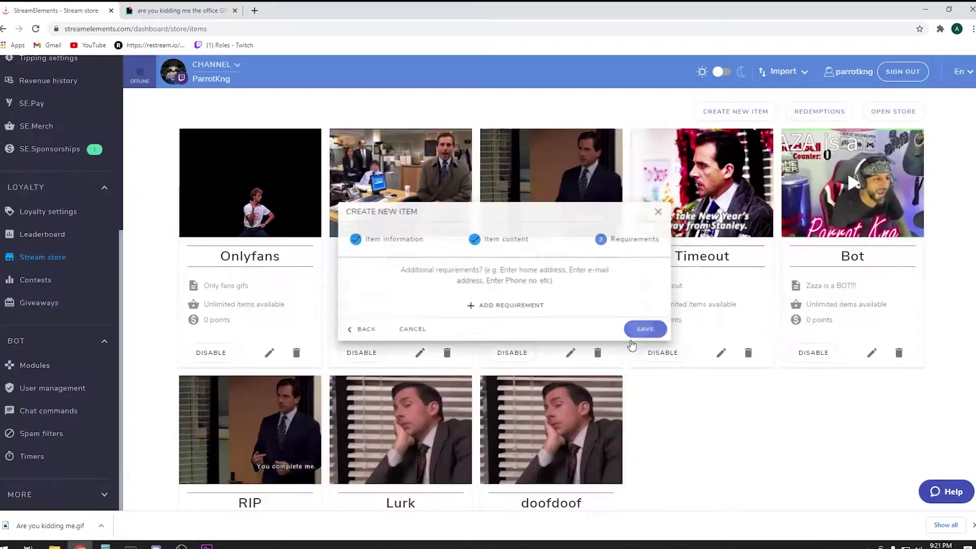
scroll(637, 340, down, 2)
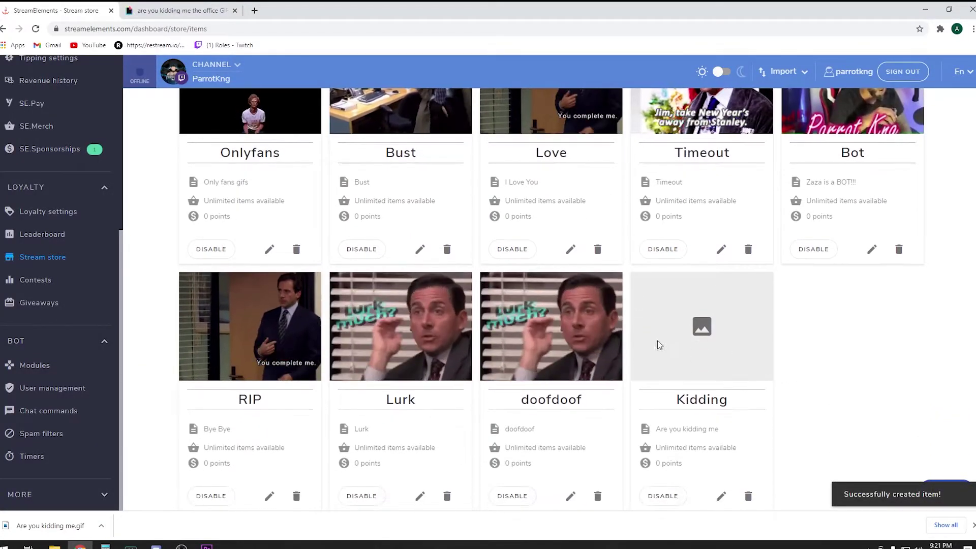
scroll(707, 367, down, 1)
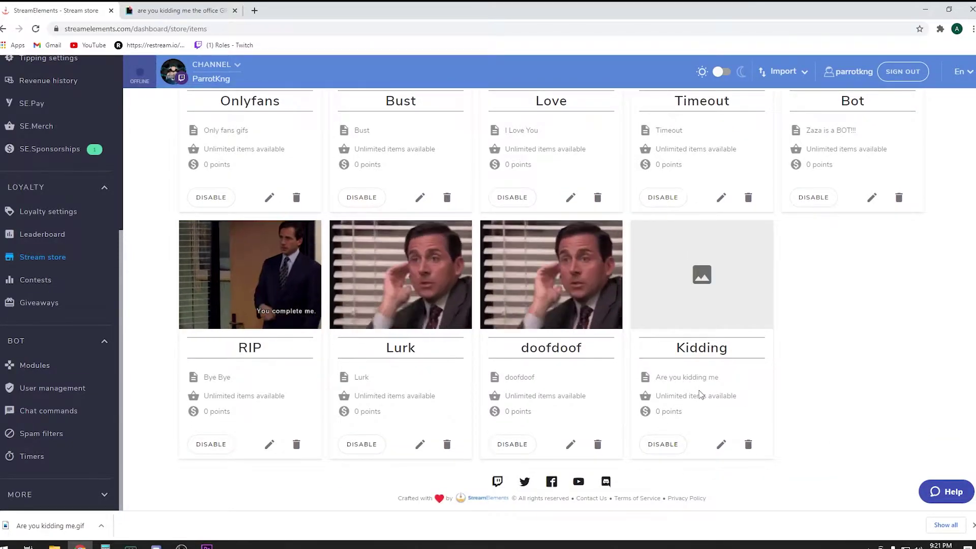
scroll(697, 390, up, 2)
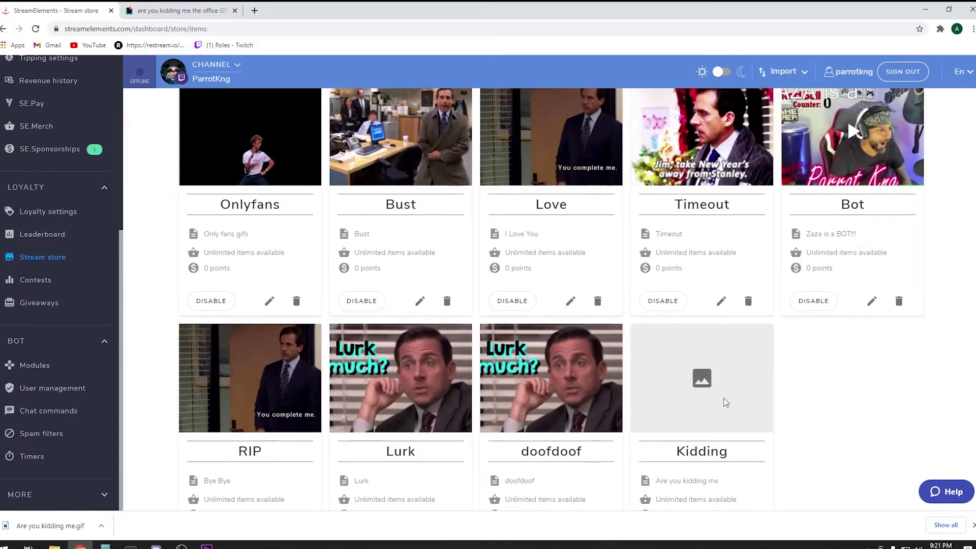
scroll(725, 399, up, 1)
scroll(79, 341, up, 3)
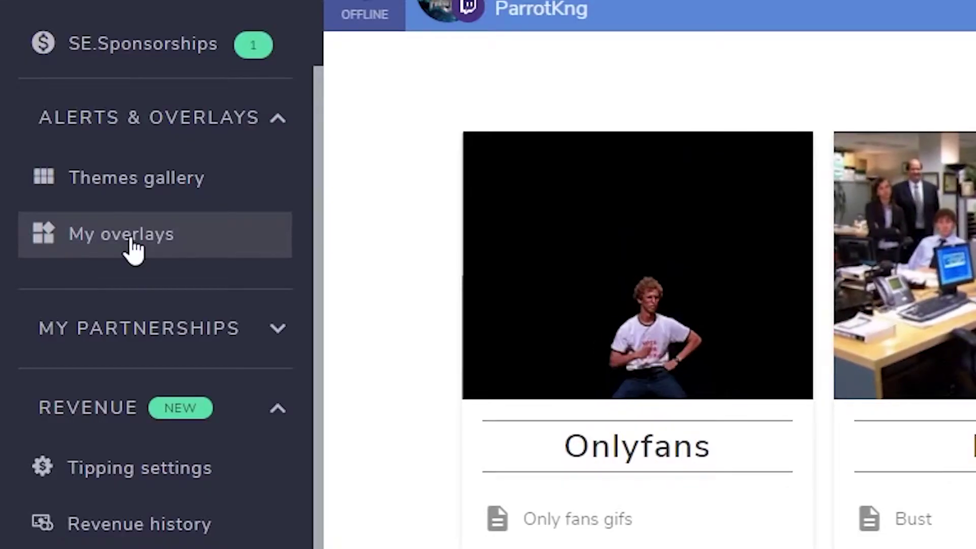
Create a blank 1080p overlay from My overlays and bring up the ALERTS widget list.
click(131, 240)
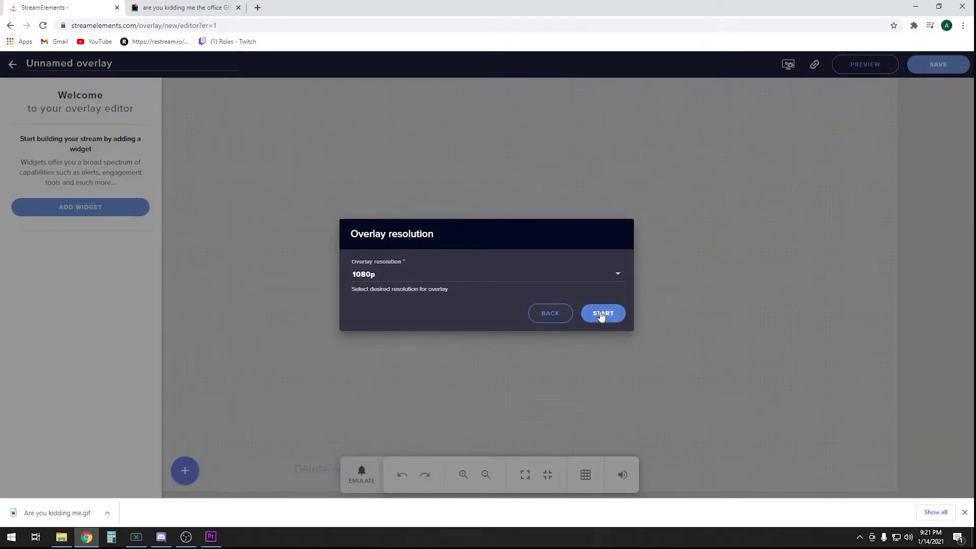
click(605, 315)
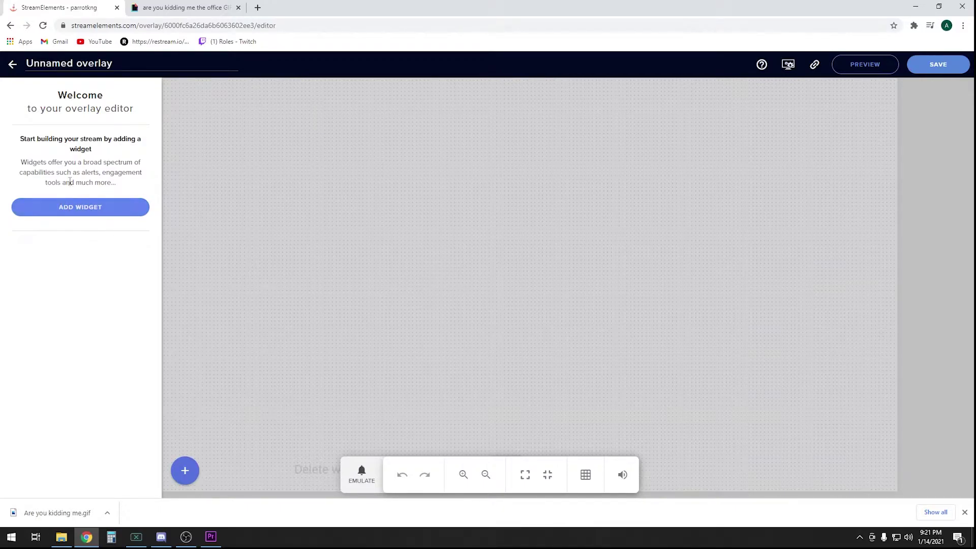
click(194, 461)
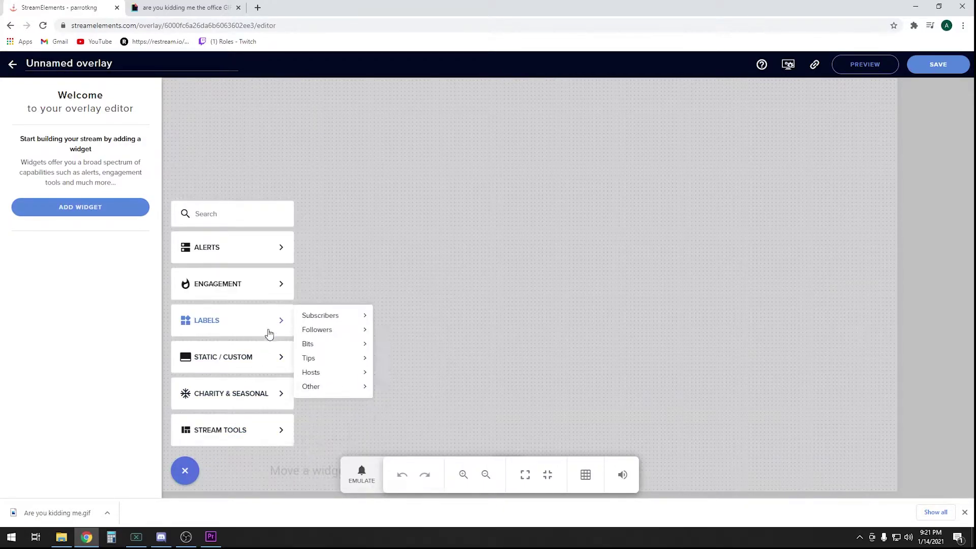
mouse_move(259, 257)
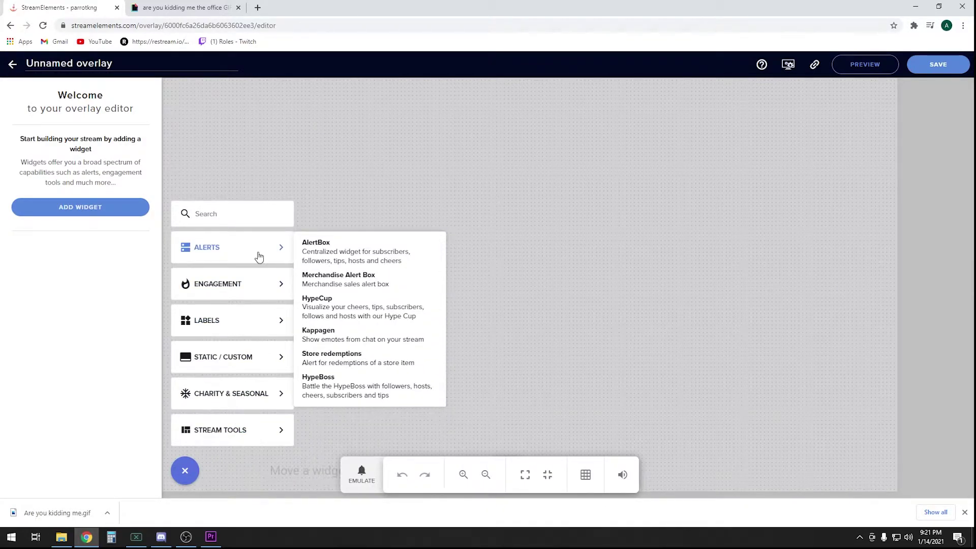
Add a Store redemptions alert widget to the overlay, then cancel the leave-page prompt.
click(346, 362)
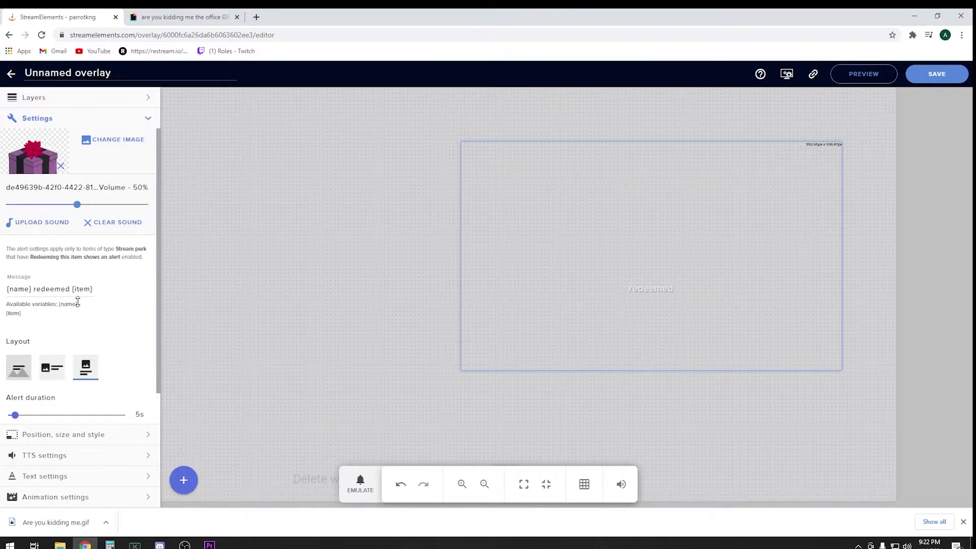
scroll(49, 375, down, 1)
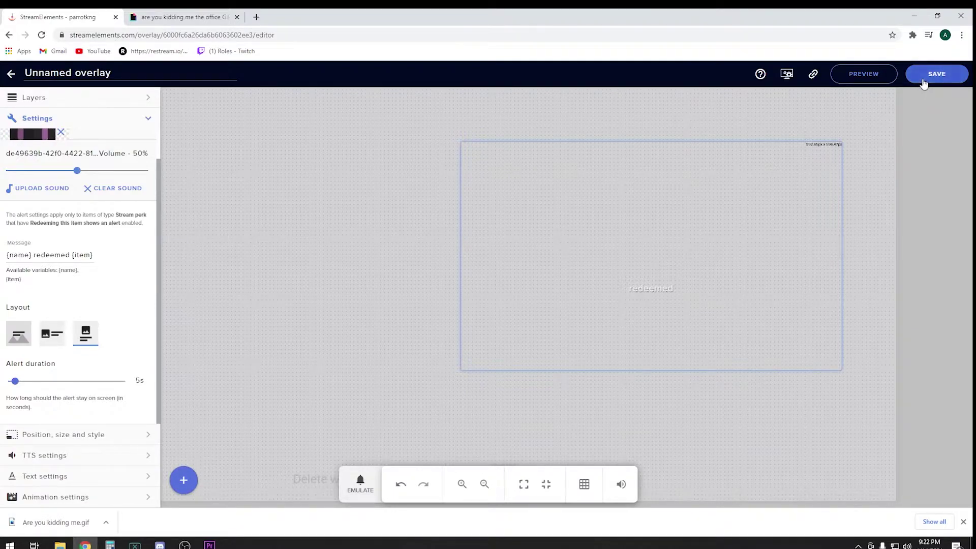
click(9, 35)
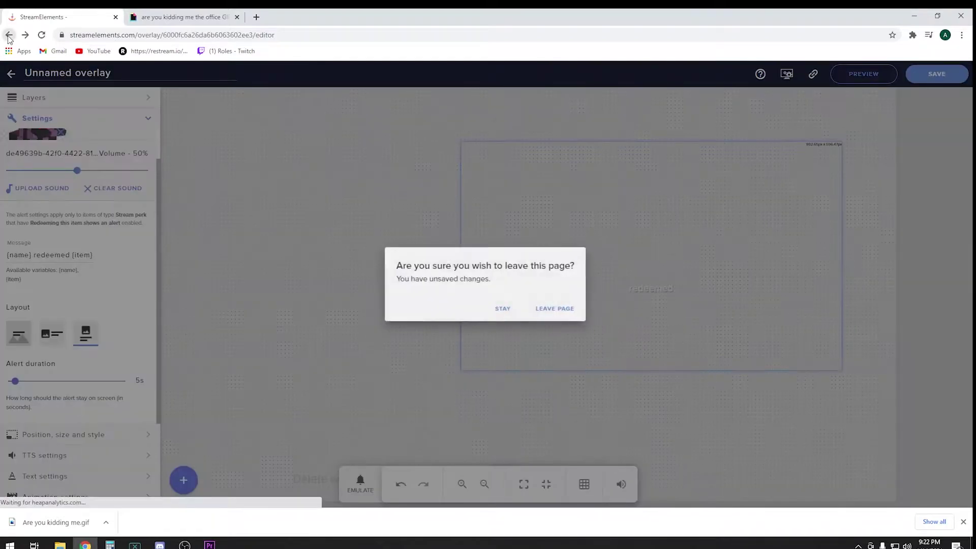
click(545, 312)
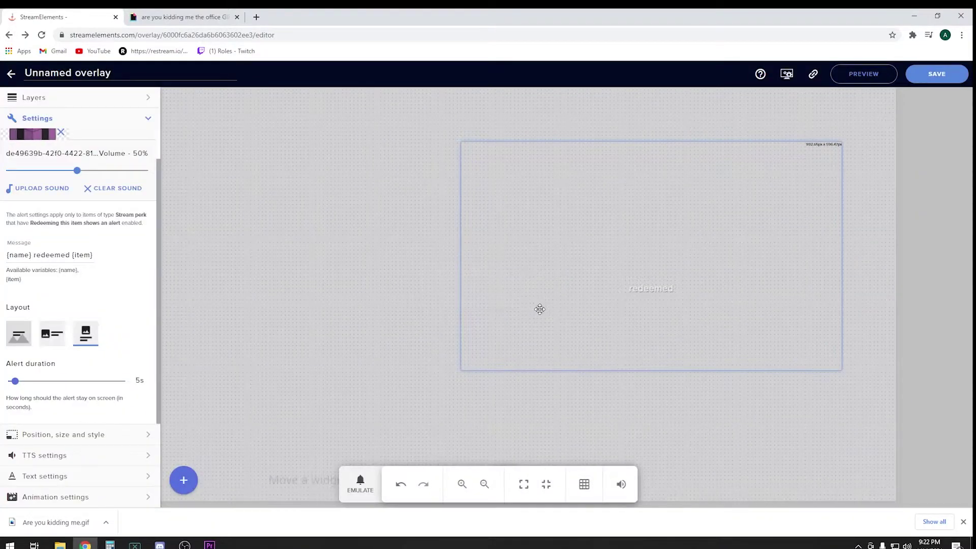
Leave the editor without saving and delete the Unnamed Overlay from My overlays.
click(9, 34)
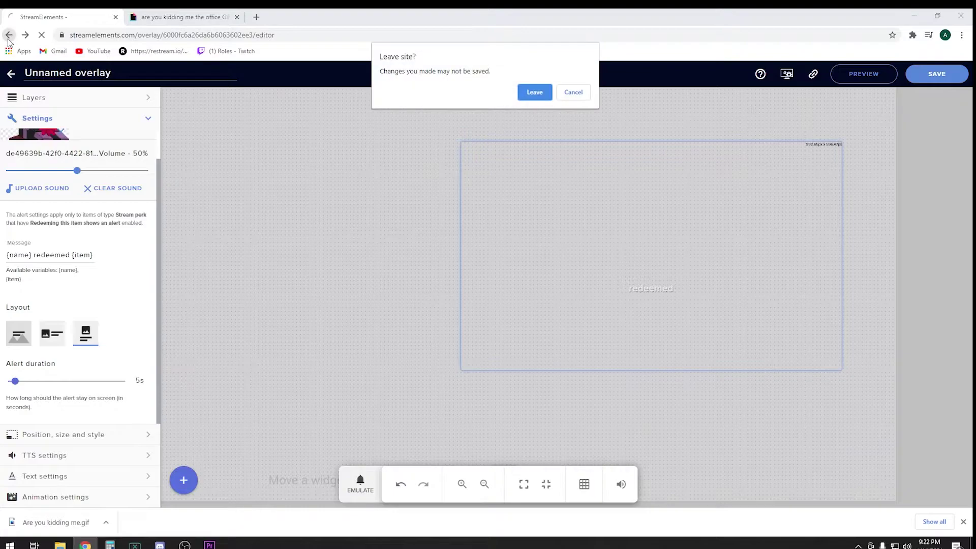
click(537, 92)
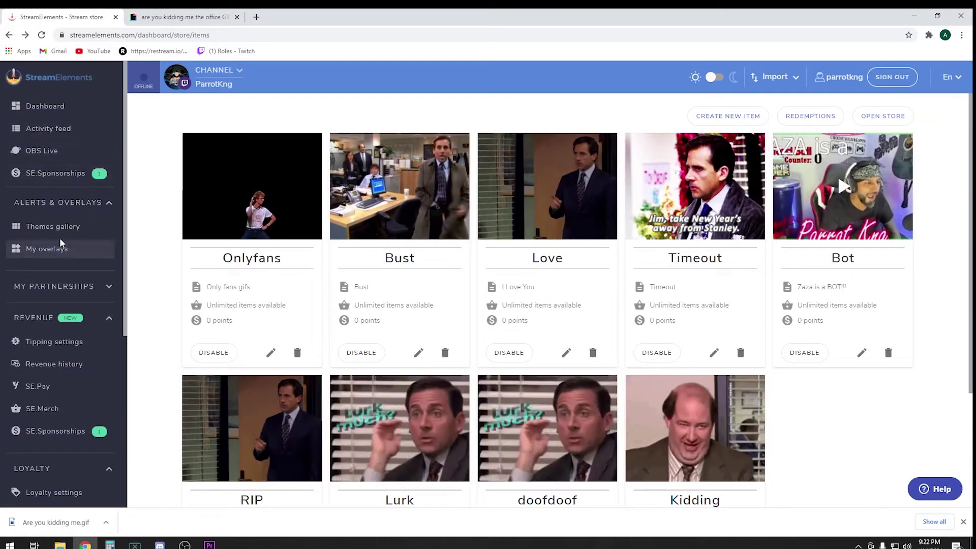
click(58, 249)
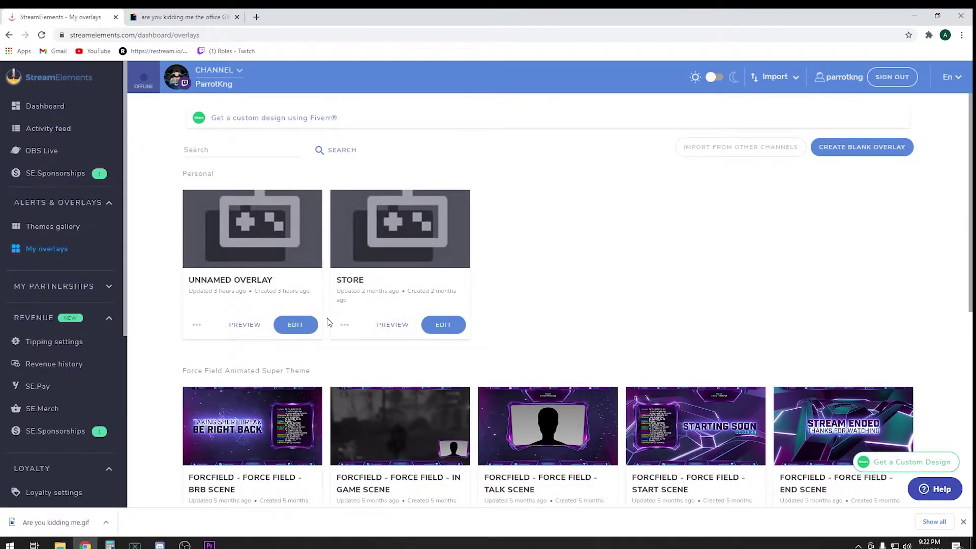
click(197, 325)
click(416, 366)
click(197, 325)
click(224, 424)
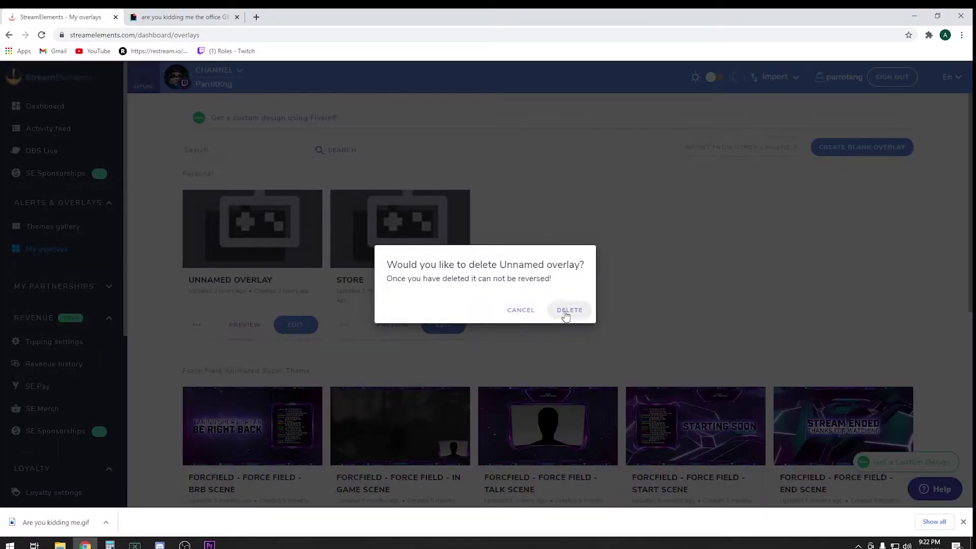
click(563, 312)
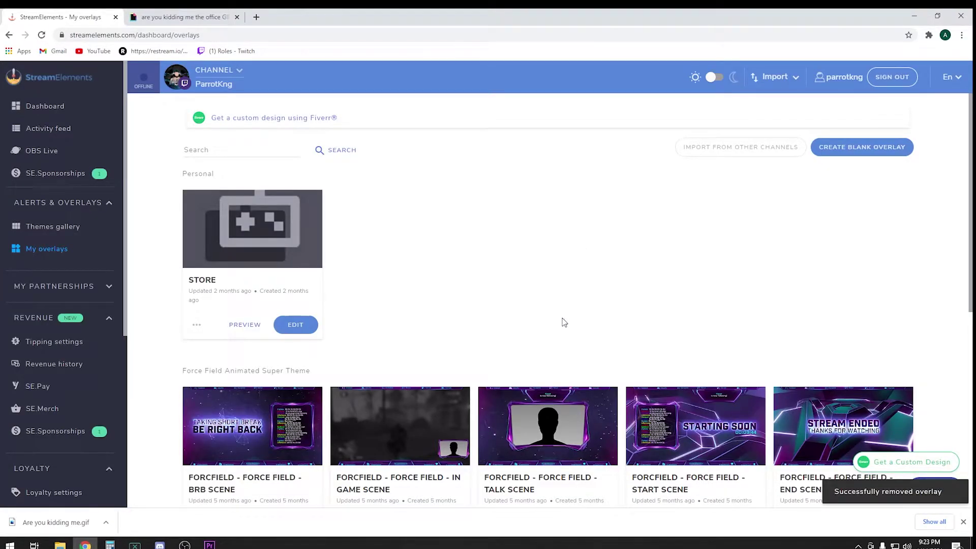
Revisit the Stream store page and return to My overlays.
scroll(43, 295, down, 3)
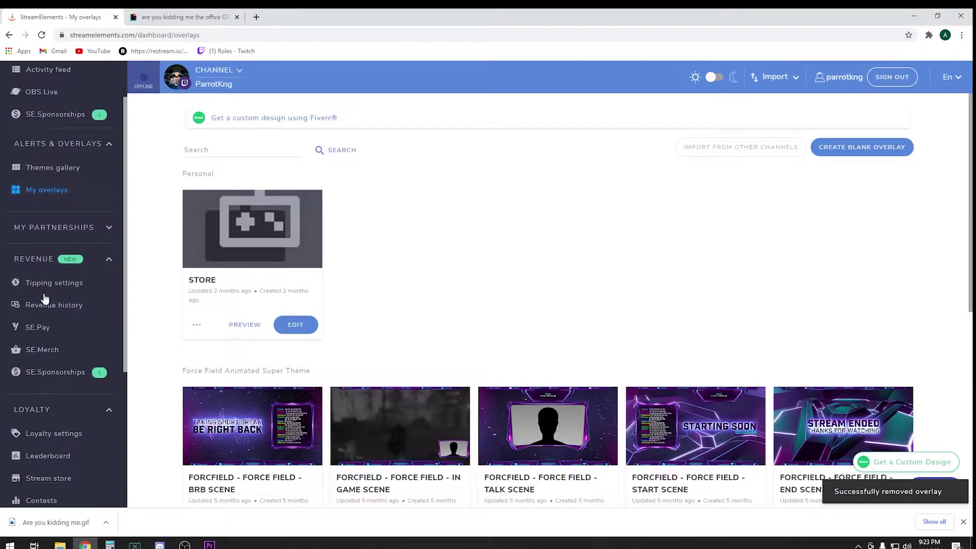
click(61, 389)
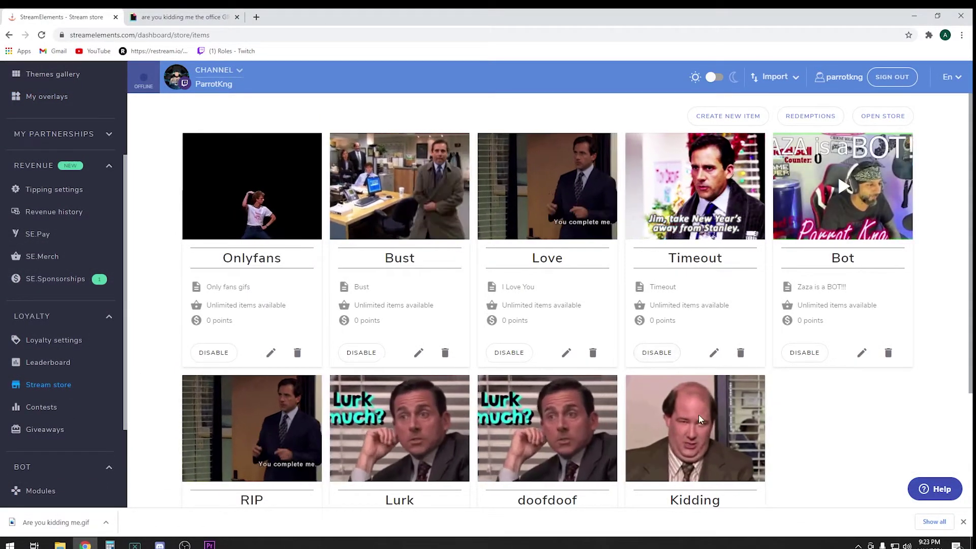
scroll(707, 409, down, 2)
scroll(93, 306, up, 3)
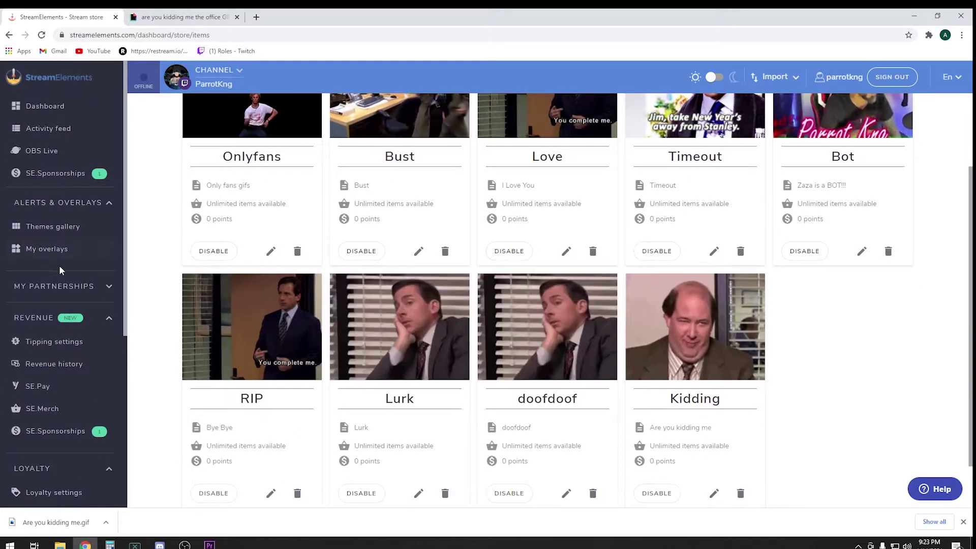
click(47, 250)
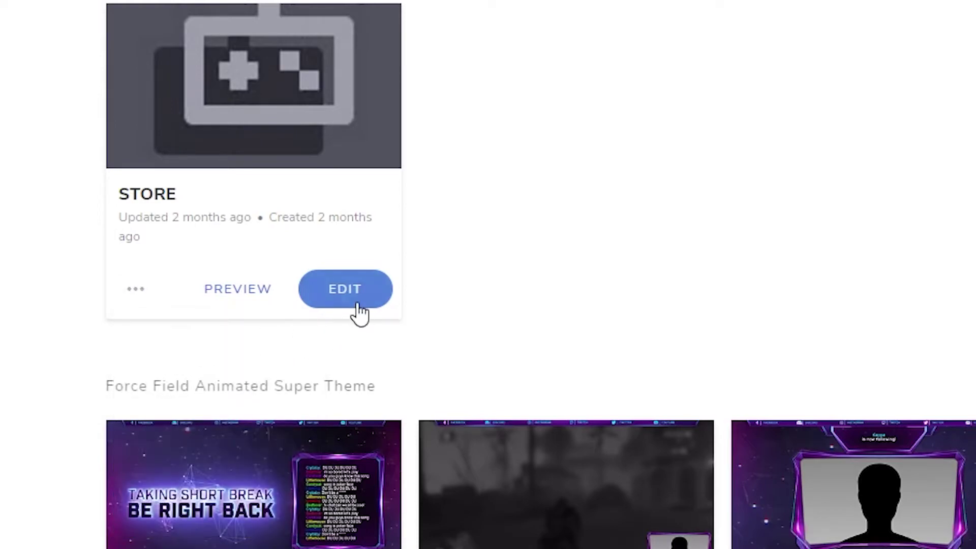
In OBS Studio, review the Store browser source properties and confirm them with OK.
key(alt+Tab)
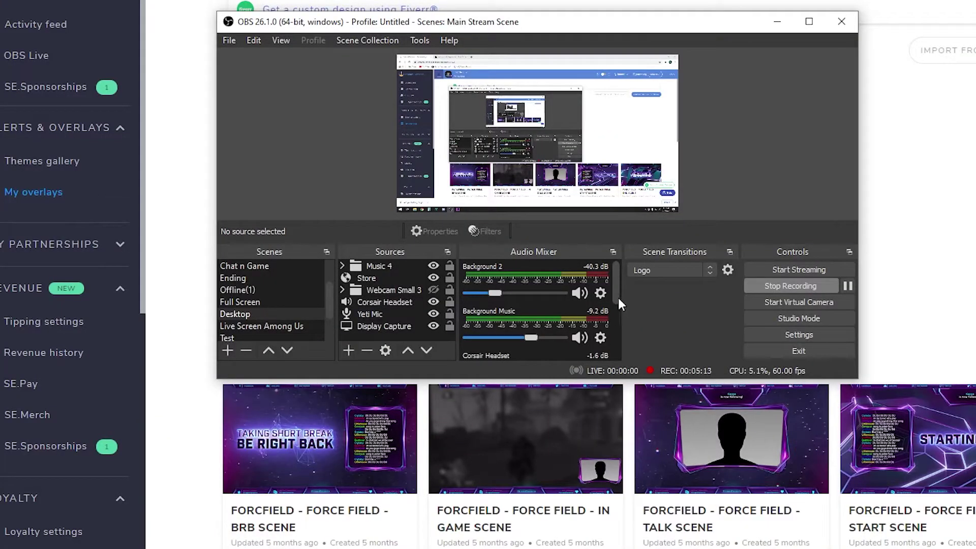
click(349, 352)
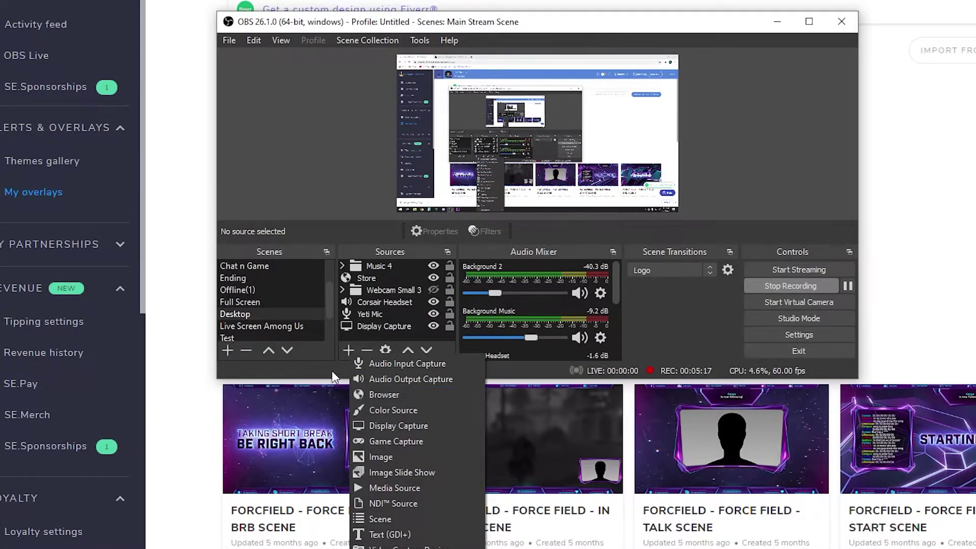
click(331, 370)
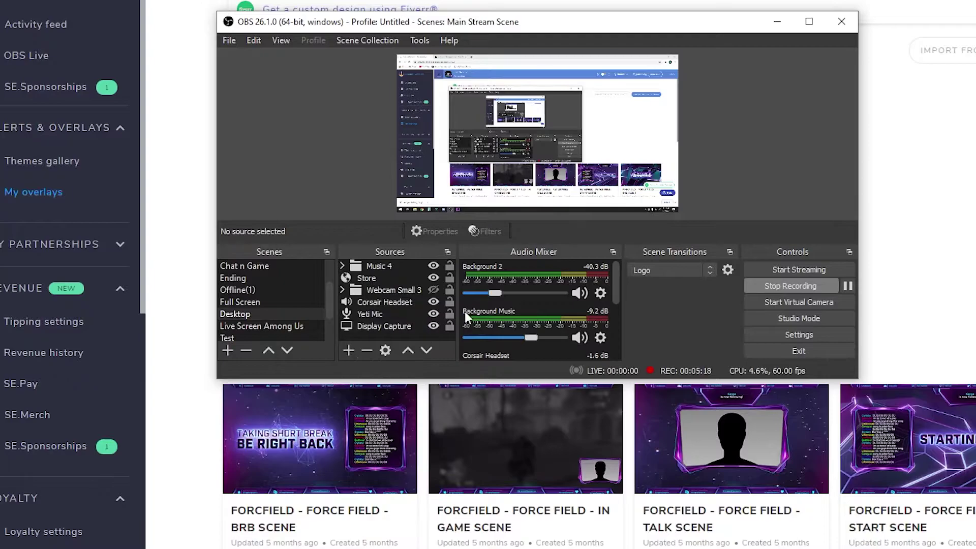
right_click(376, 277)
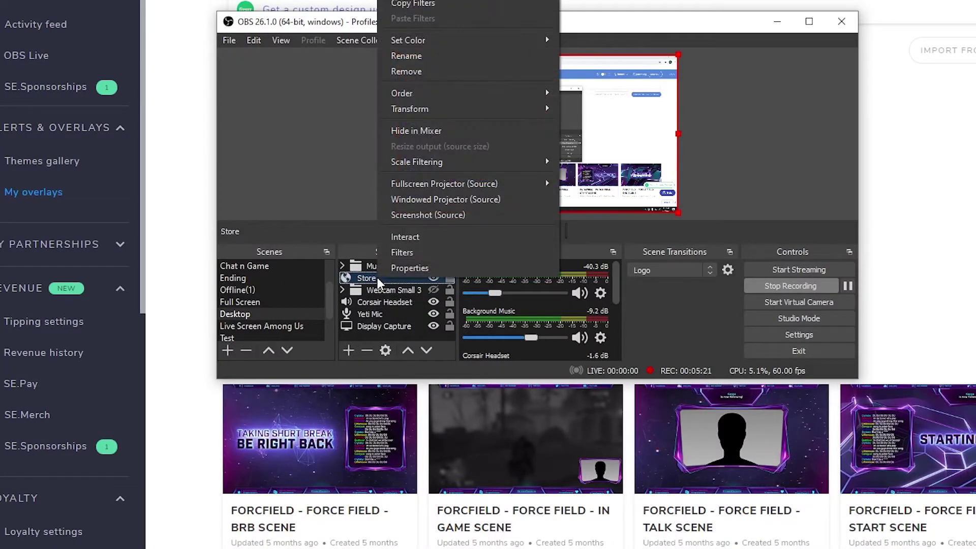
click(423, 270)
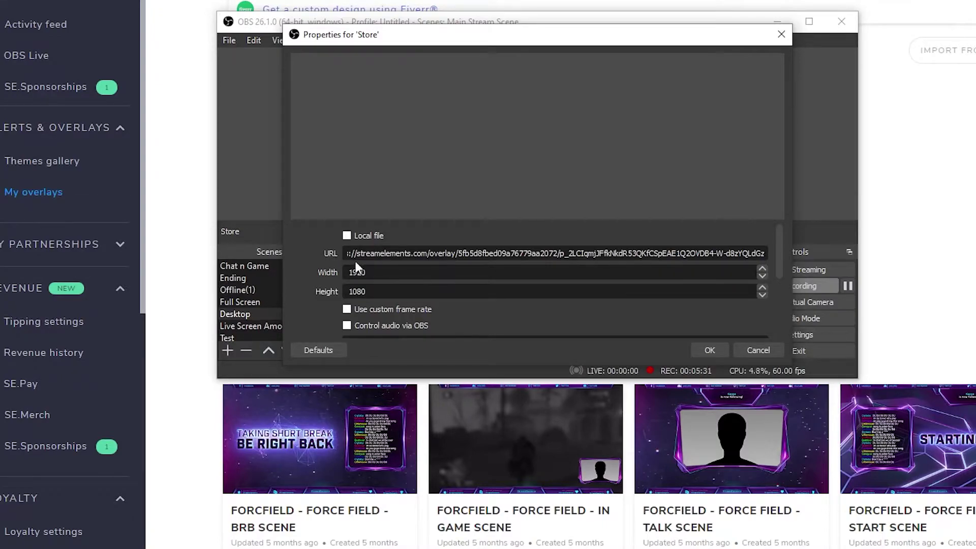
scroll(690, 309, down, 1)
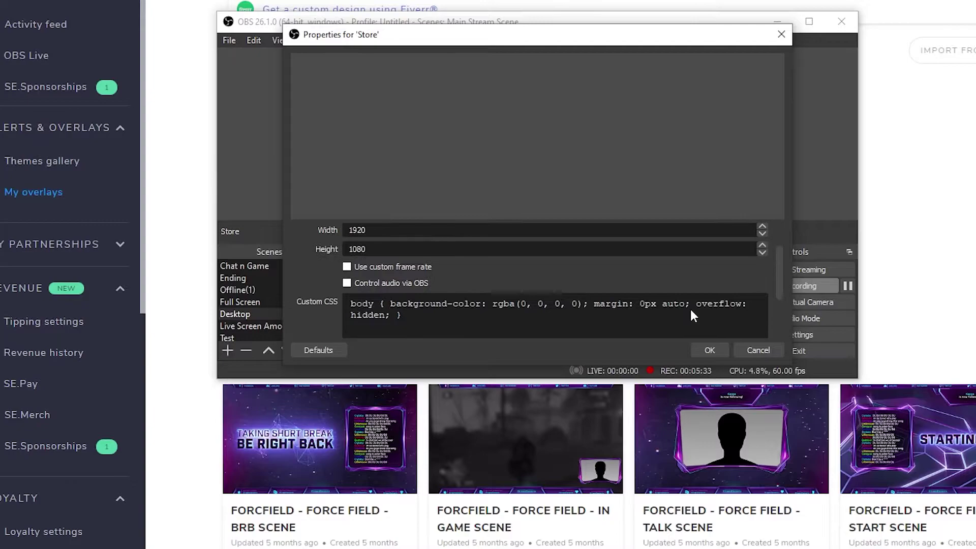
scroll(644, 285, down, 1)
scroll(561, 325, down, 1)
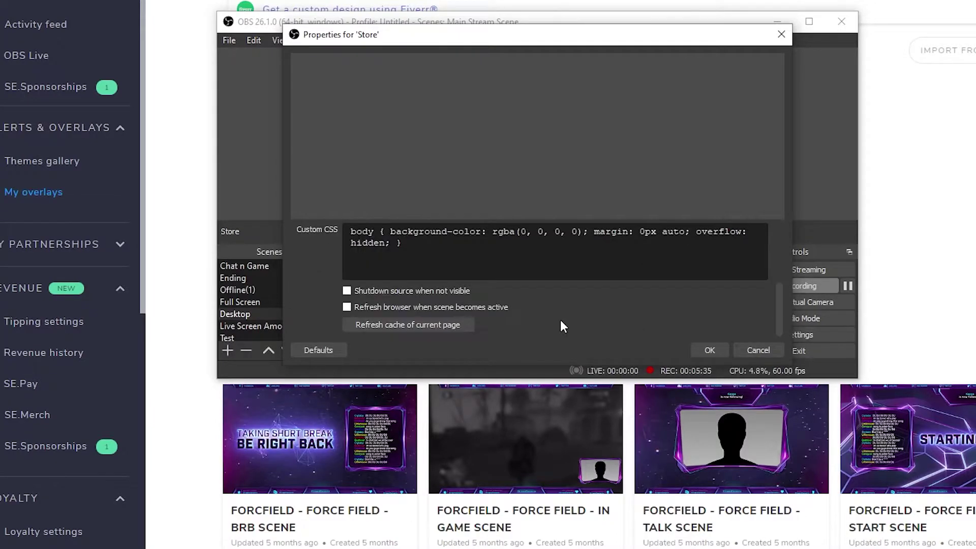
click(712, 350)
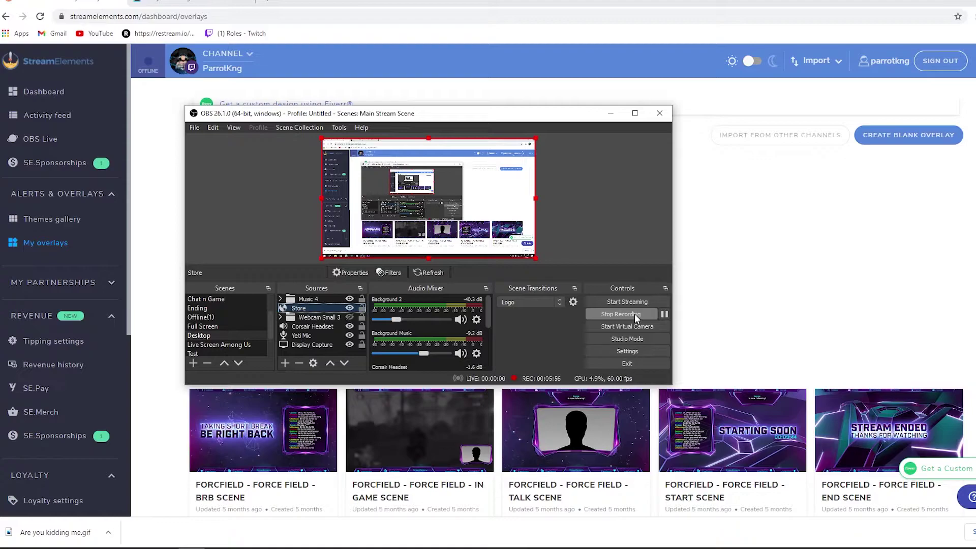
Hide OBS and go to the StreamElements Custom chat commands list.
click(735, 295)
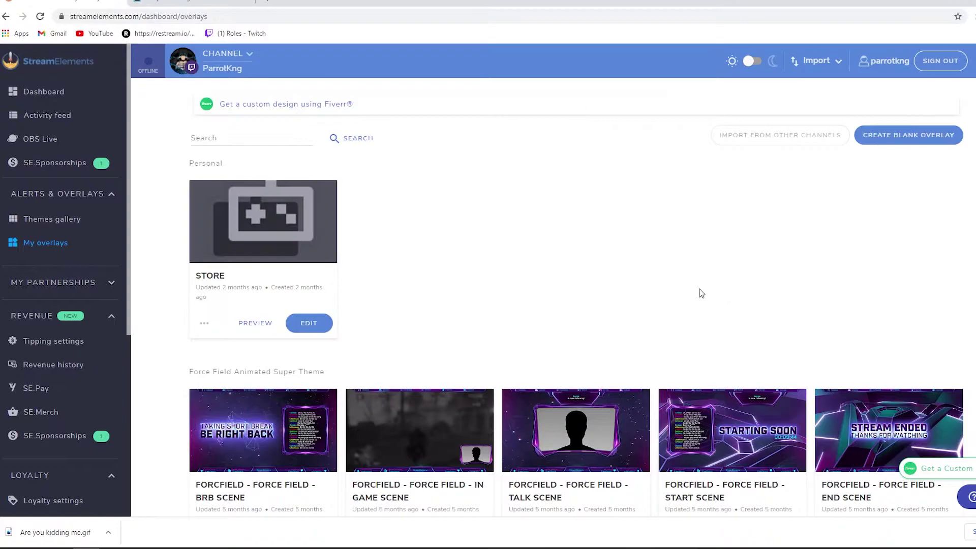
scroll(41, 285, down, 5)
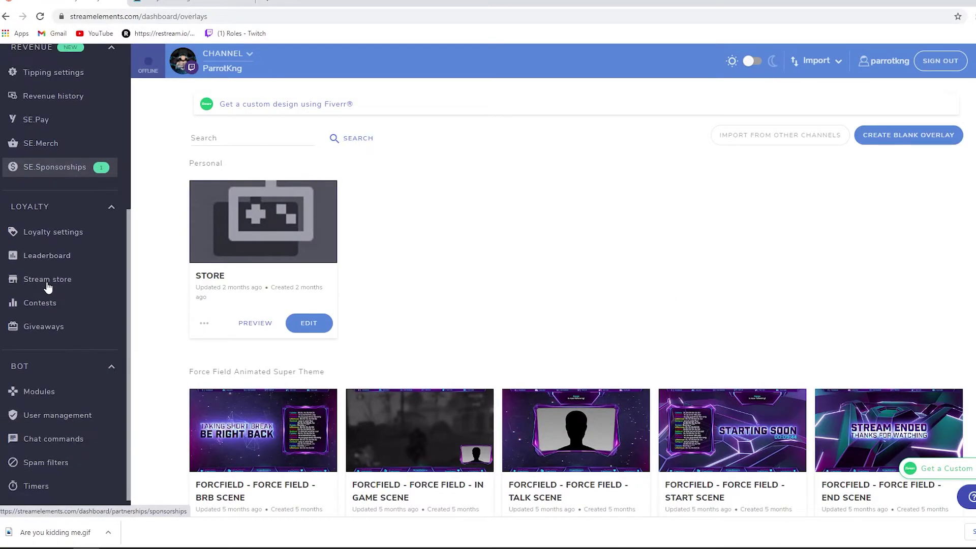
scroll(69, 405, down, 1)
click(63, 412)
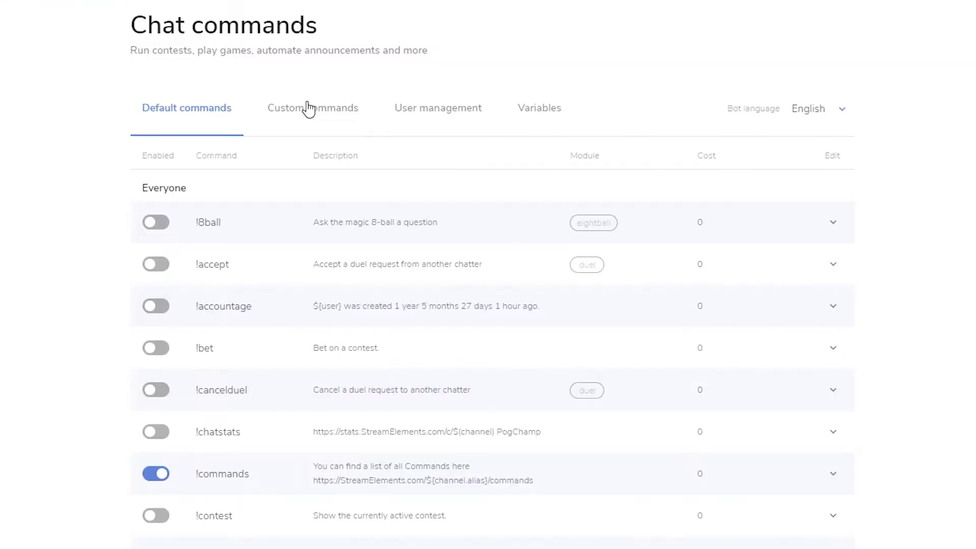
click(339, 118)
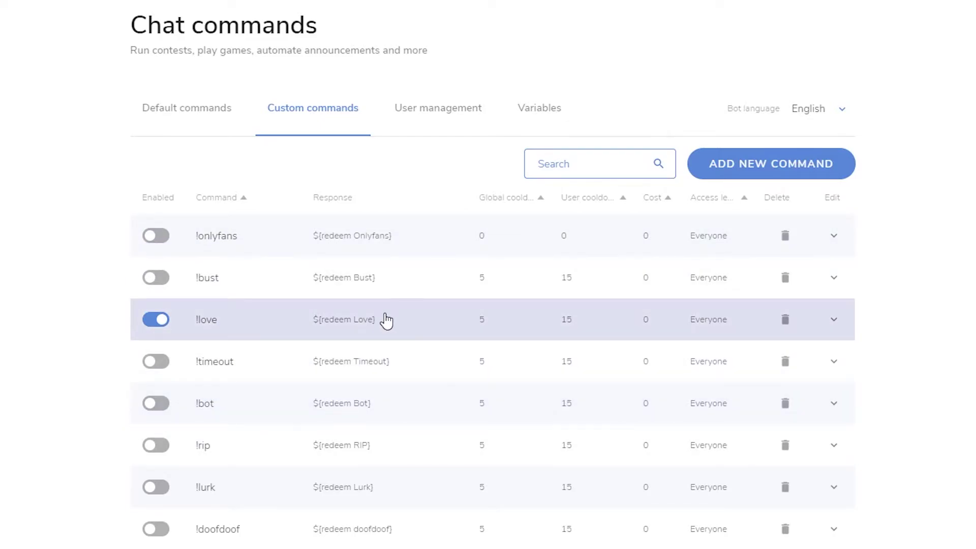
Expand !love and copy its full ${redeem Love} response text.
click(387, 320)
scroll(404, 382, down, 2)
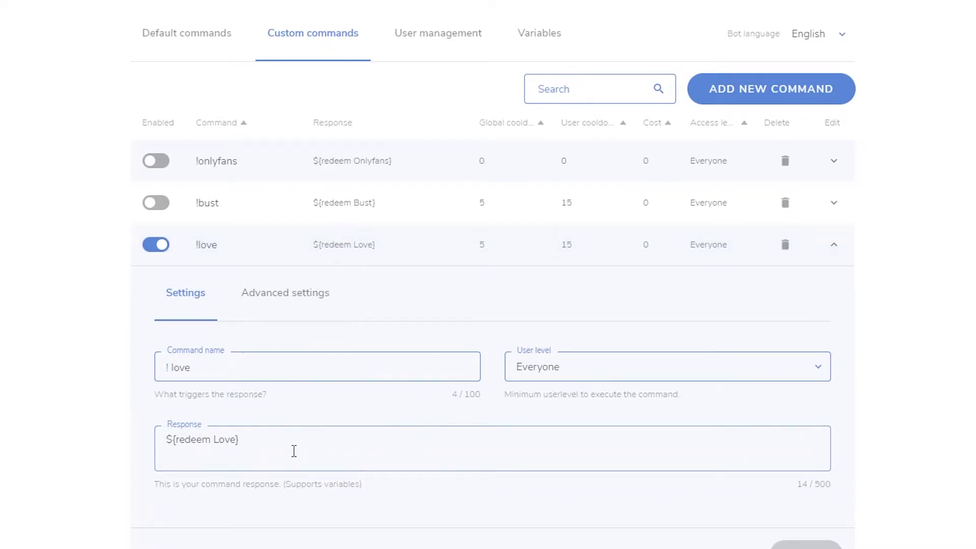
drag(231, 442, 164, 453)
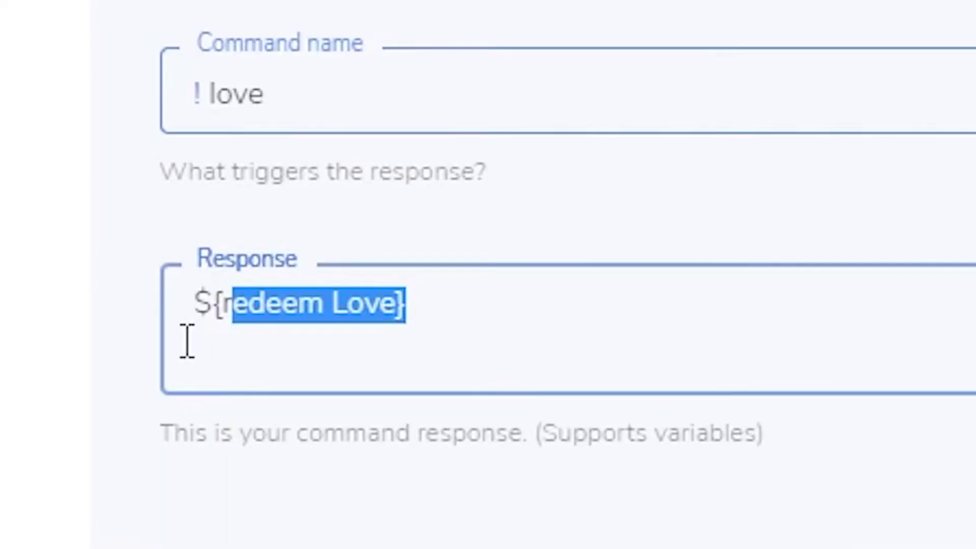
click(442, 309)
drag(443, 310, 185, 318)
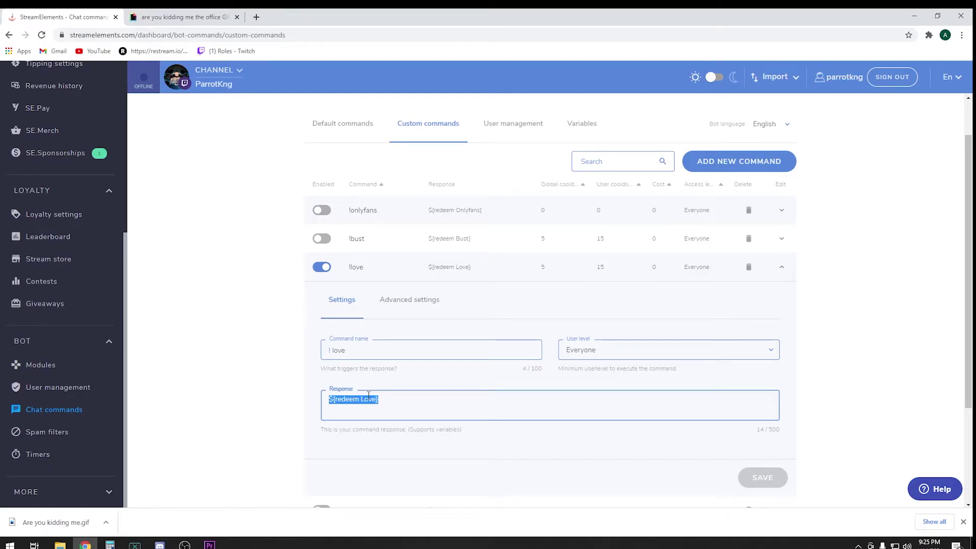
click(299, 400)
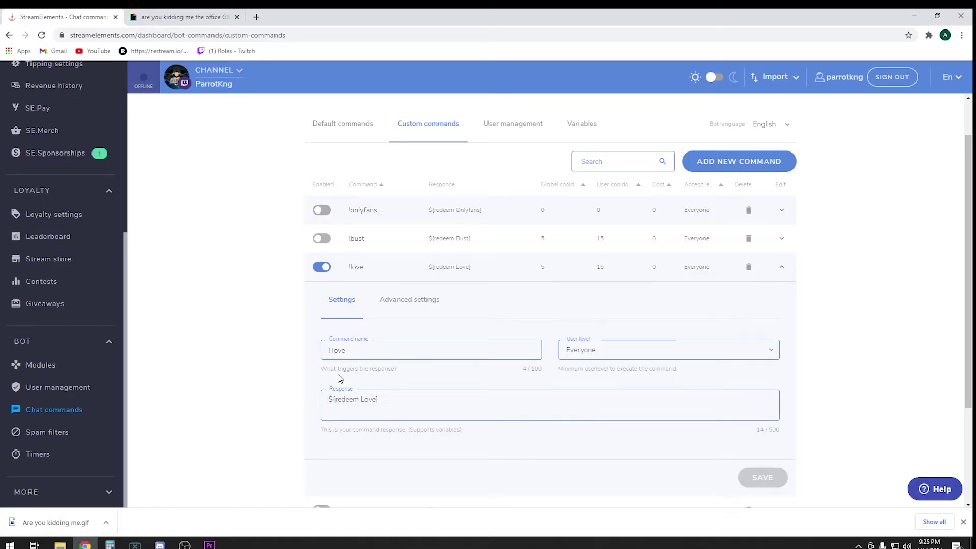
scroll(763, 233, up, 1)
Create and activate a 'Kidding' command whose pasted response is changed to ${redeem Kidding}.
click(743, 215)
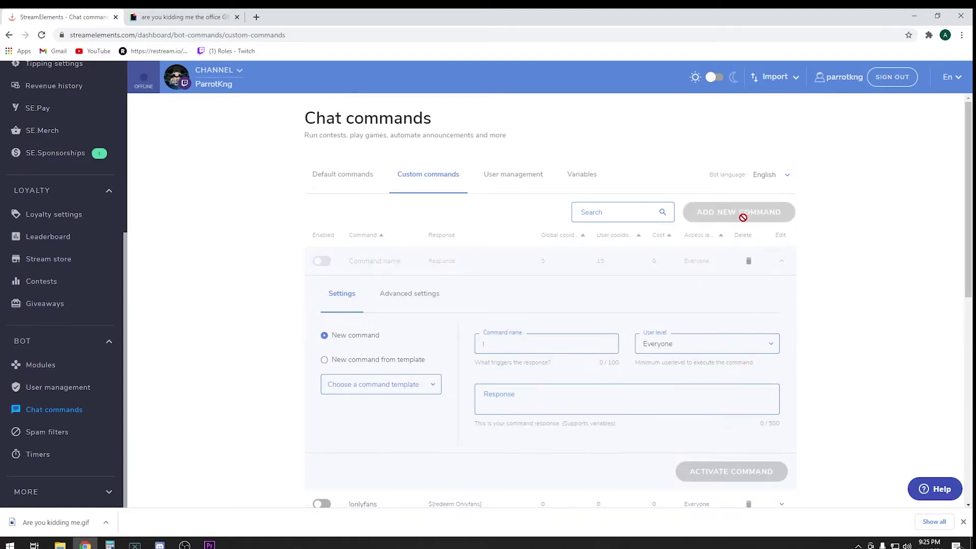
click(527, 343)
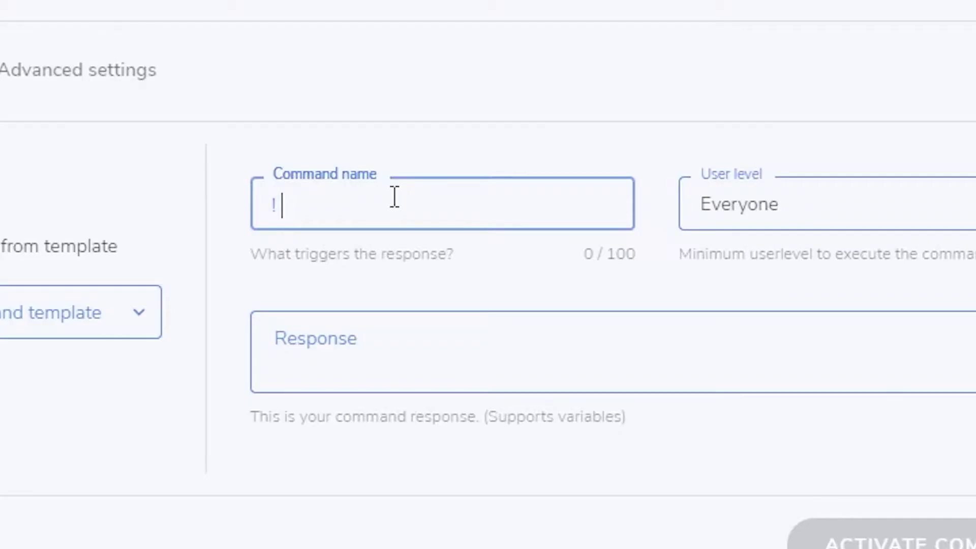
text(Kidding)
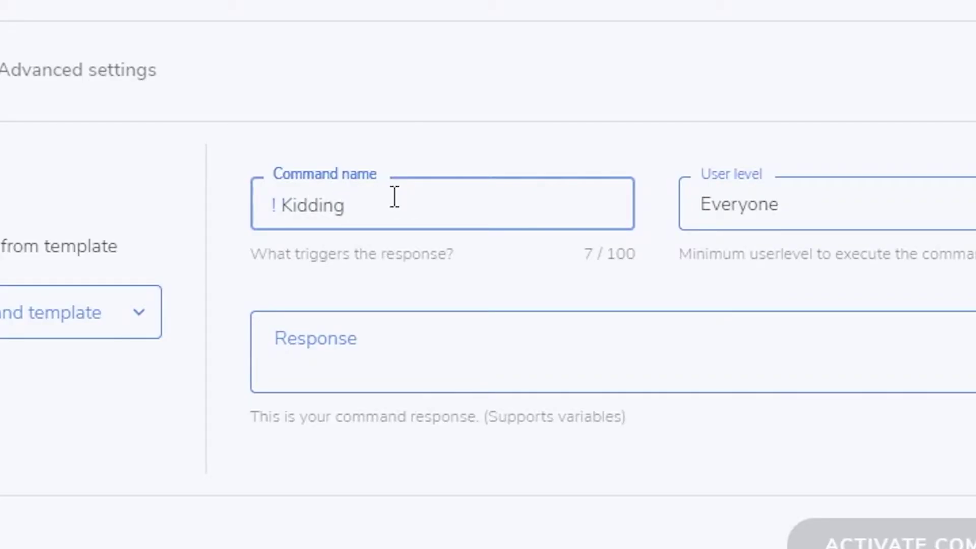
click(344, 349)
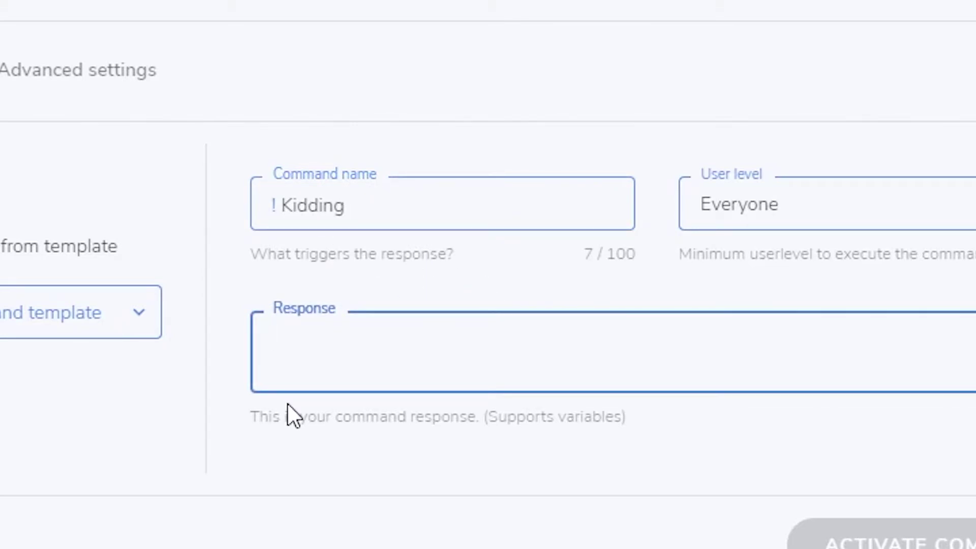
key(ctrl+v)
drag(397, 336, 361, 330)
text(Ki)
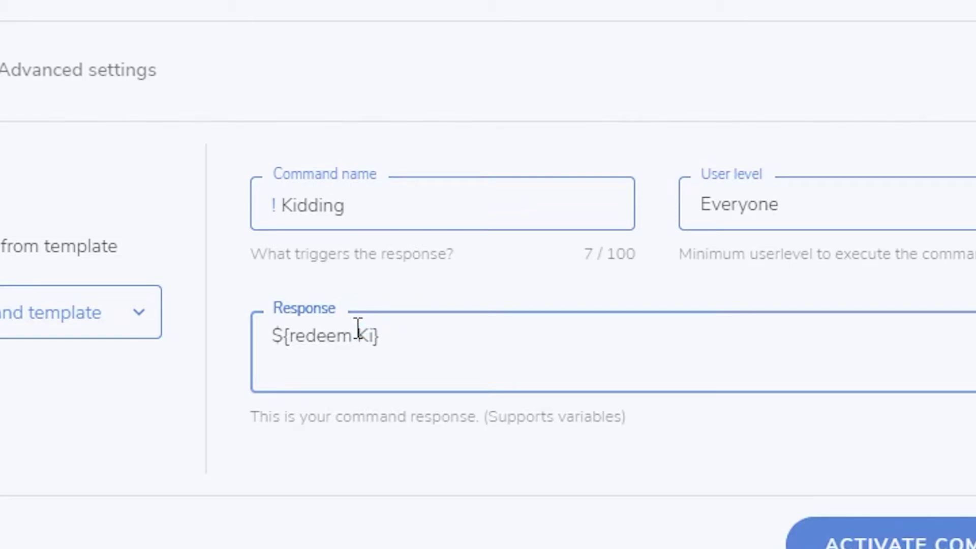
text(dding)
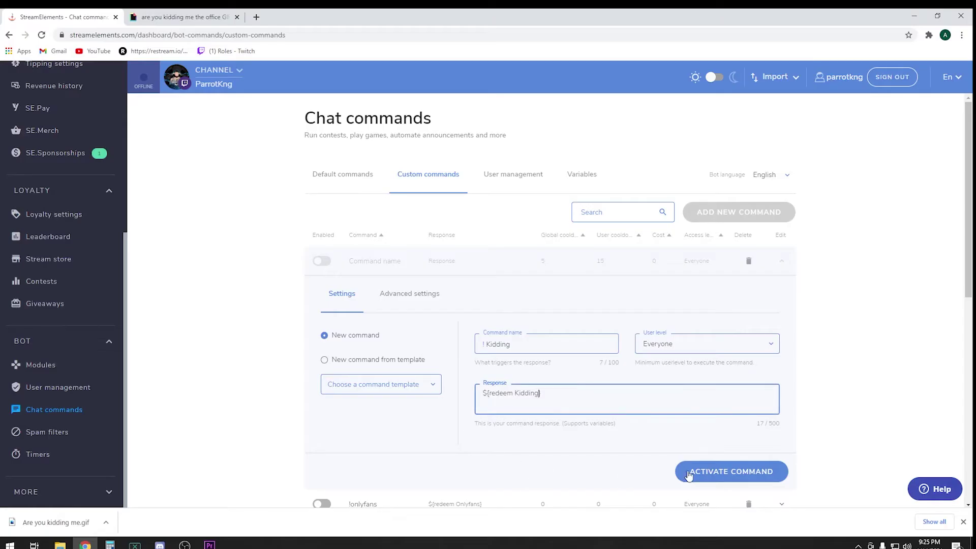
click(744, 477)
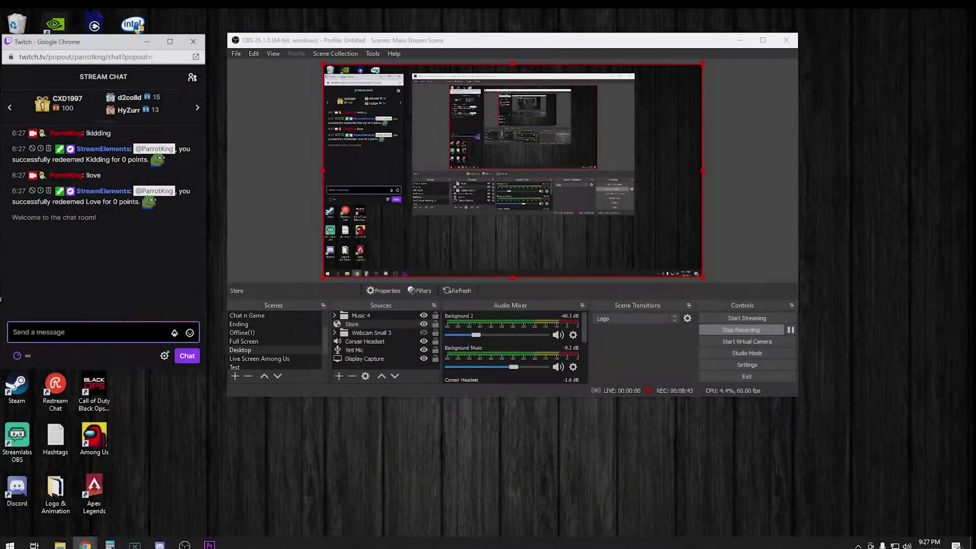
Send !kidding and !love in Twitch chat, then bring the Twitch channel window forward.
click(92, 332)
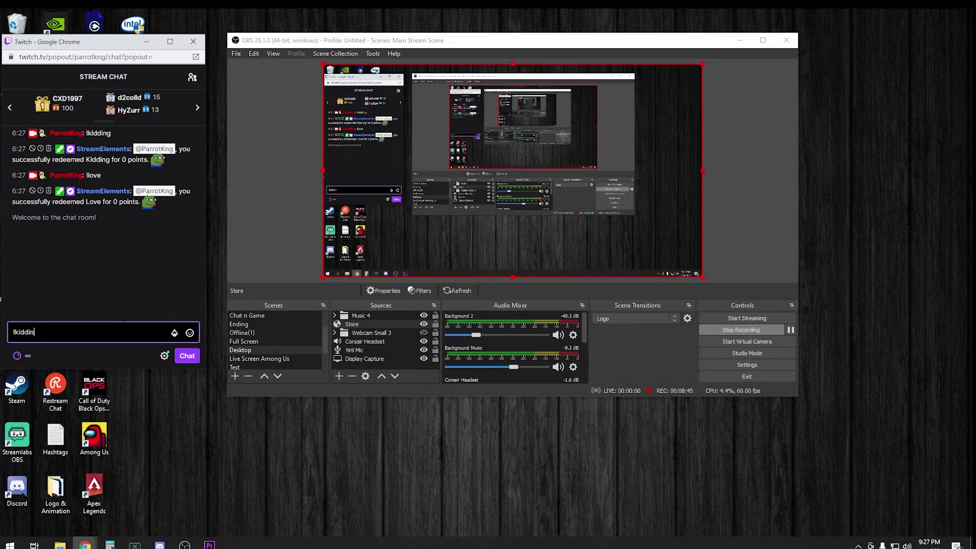
text(!kidding)
key(Return)
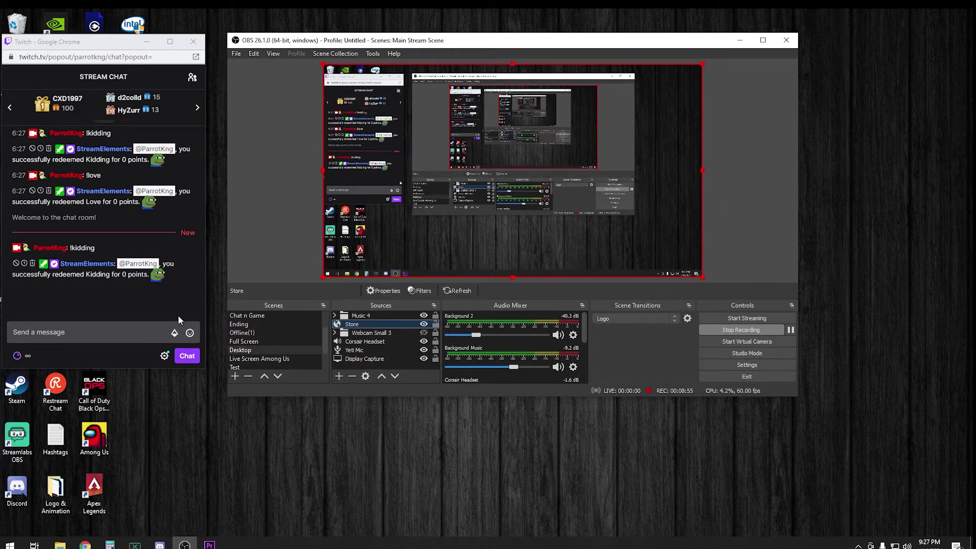
click(117, 326)
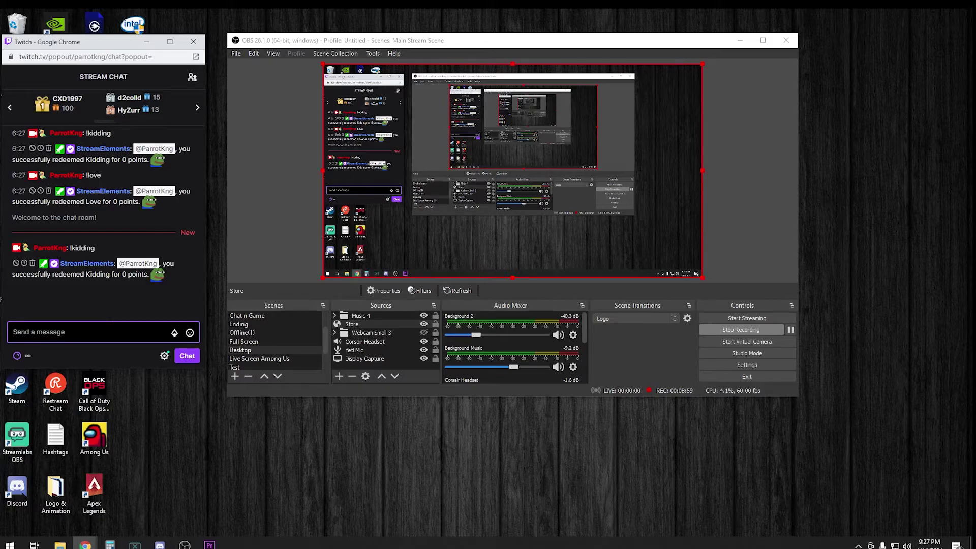
text(!love)
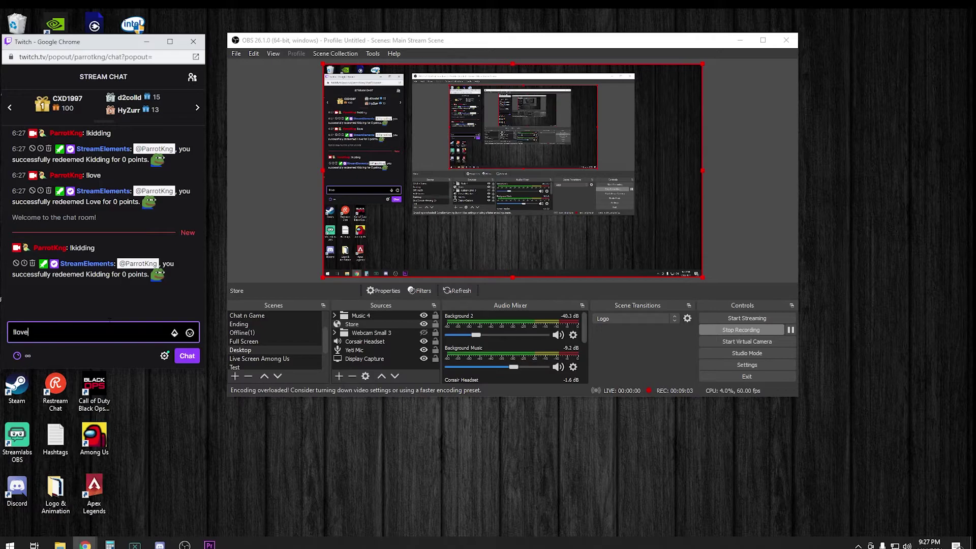
key(Return)
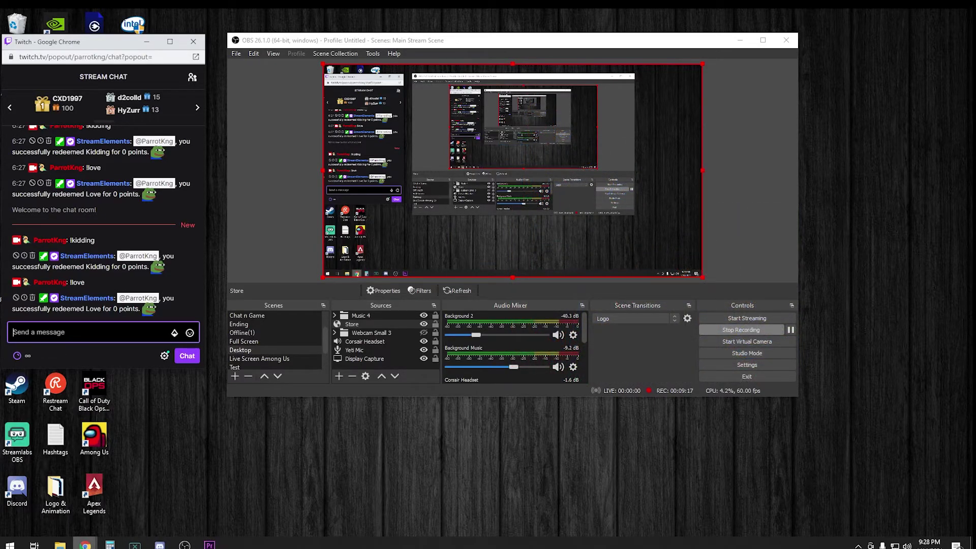
click(81, 510)
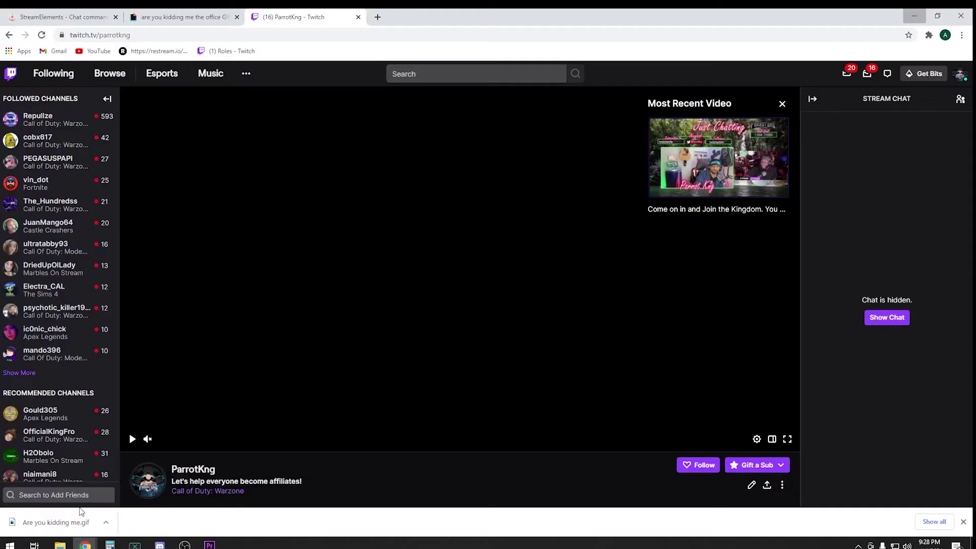
Open the Stream store's Love item for editing, on its Item content step with command 'love'.
click(63, 15)
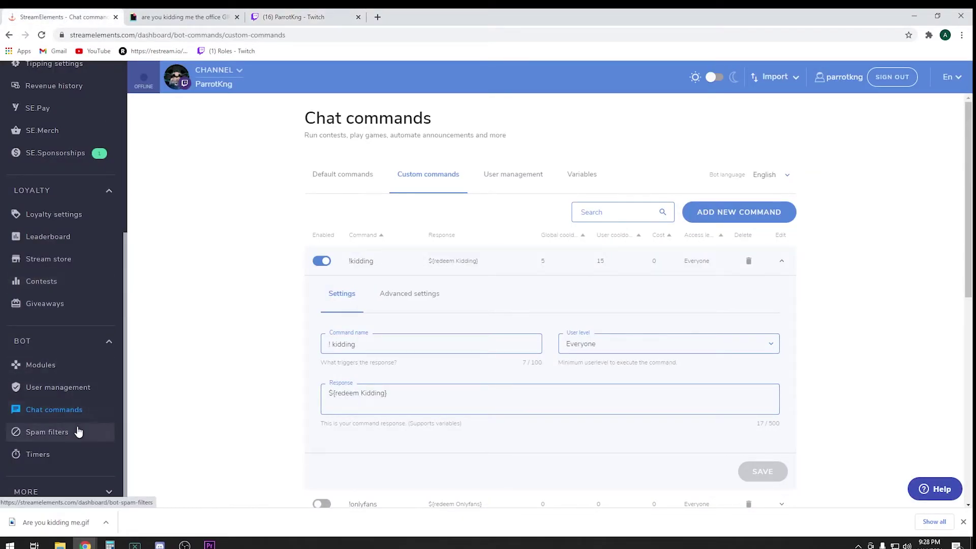
scroll(56, 334, up, 1)
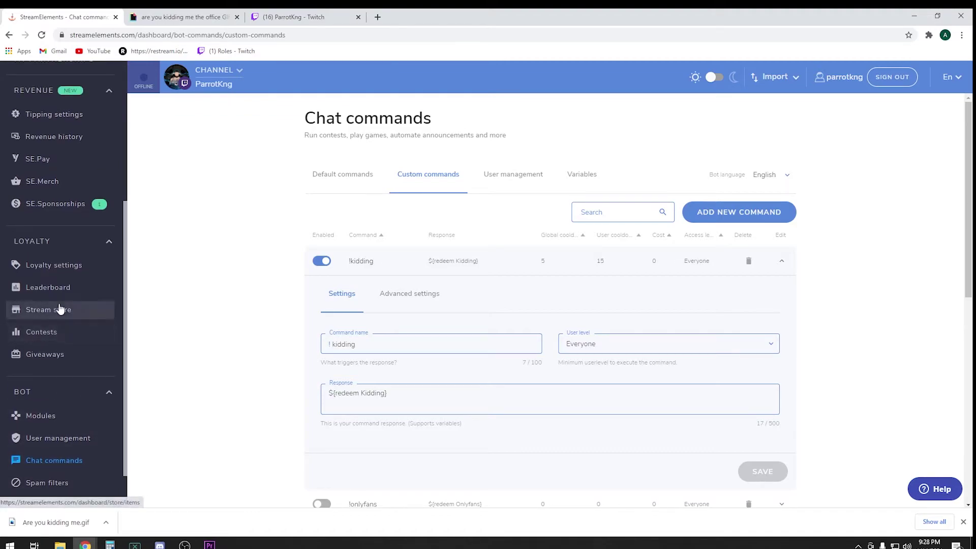
click(70, 310)
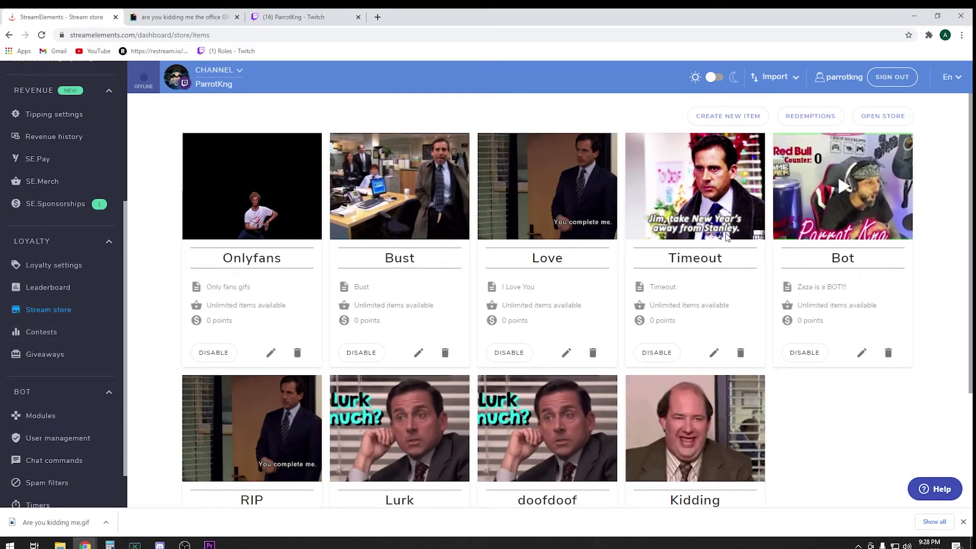
scroll(821, 132, down, 2)
scroll(562, 244, up, 2)
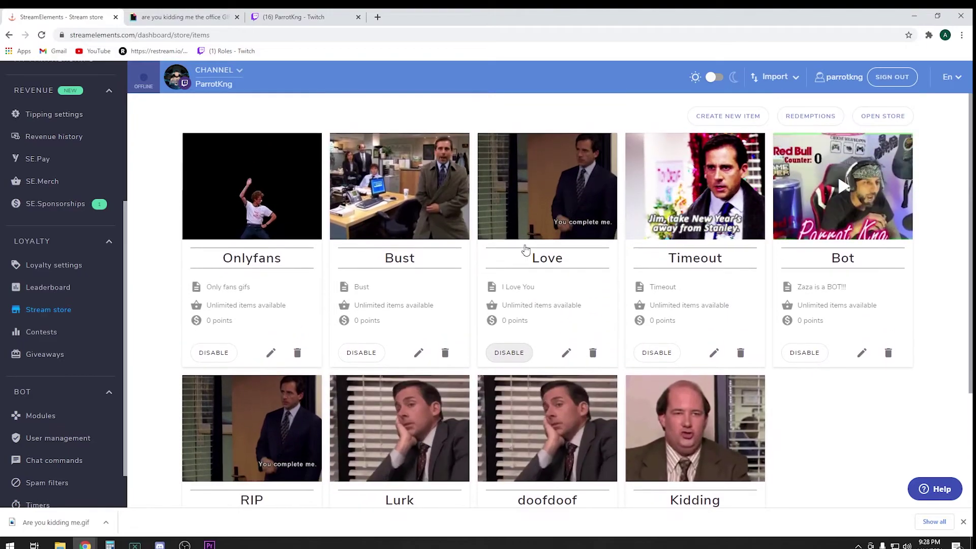
scroll(539, 325, down, 2)
scroll(546, 265, up, 2)
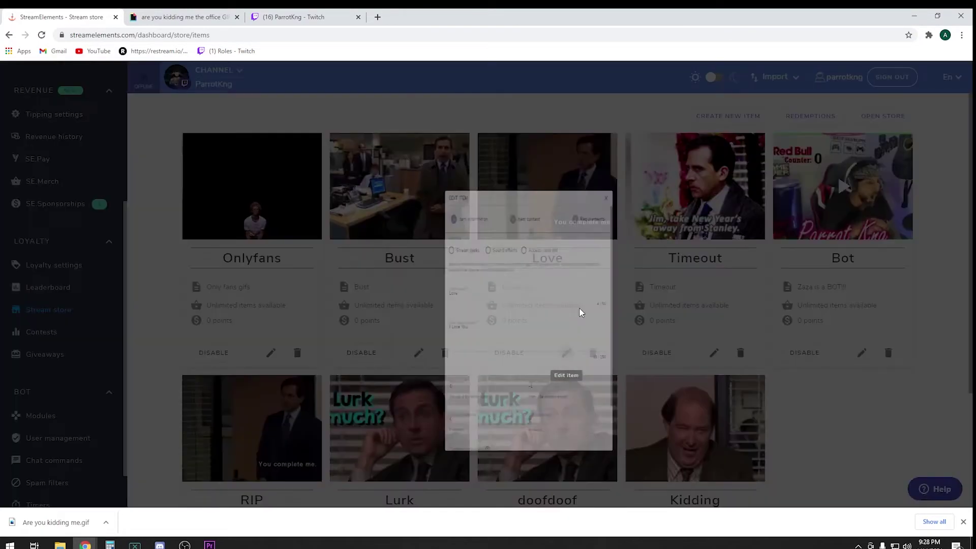
click(485, 146)
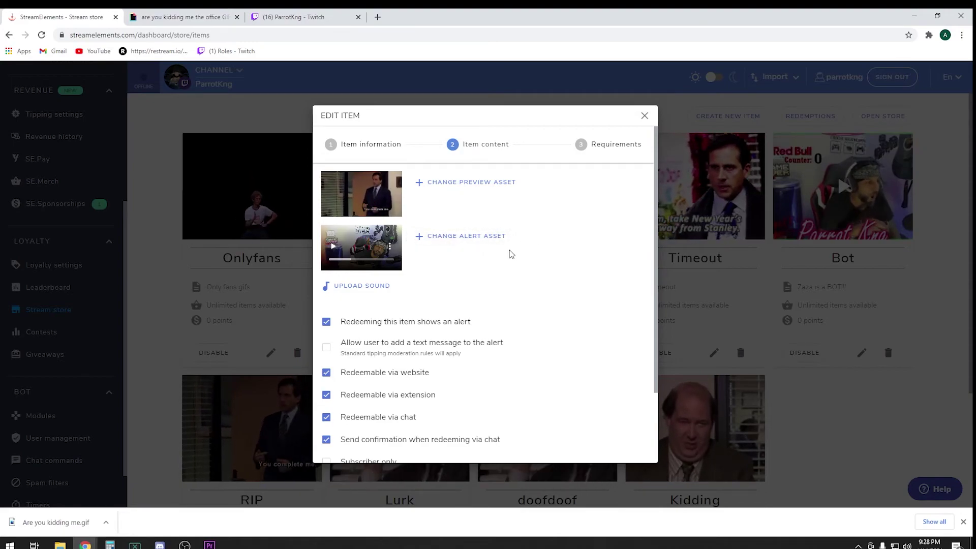
scroll(511, 254, down, 2)
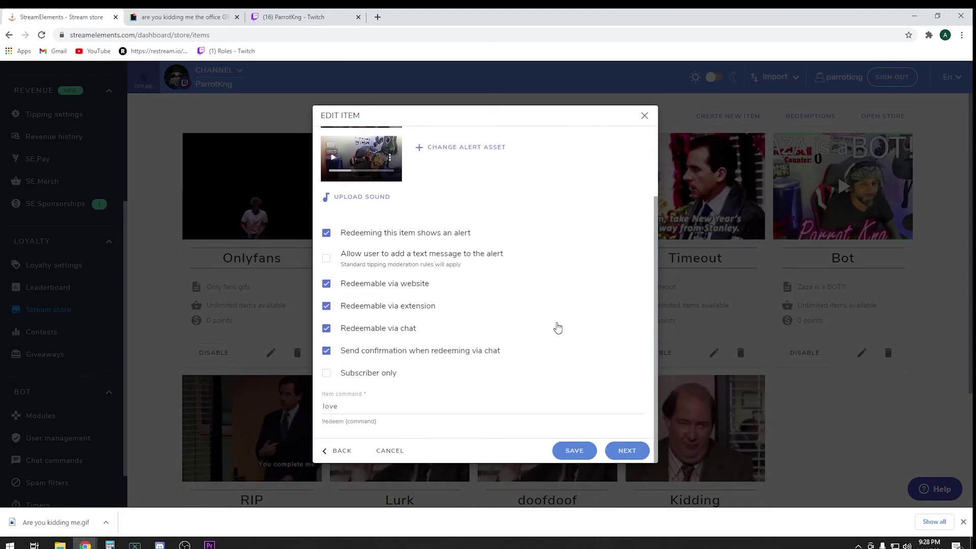